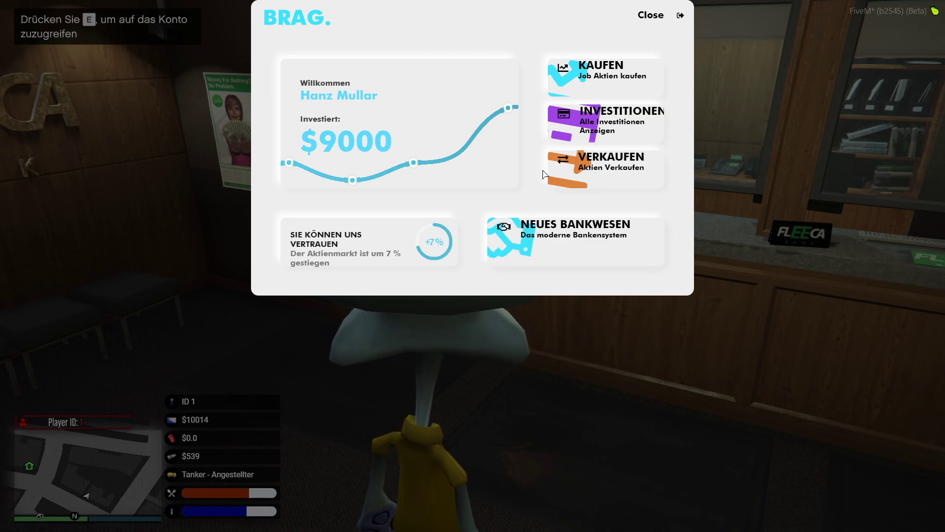
Buy 500 worth of GoPostal shares and confirm the investment
left_click(594, 81)
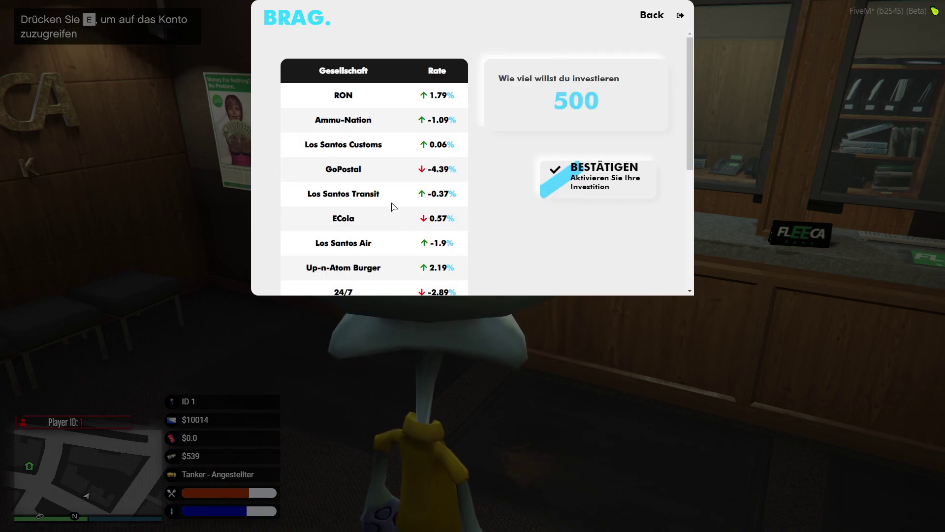
scroll(394, 213, "down", 2)
scroll(397, 168, "up", 1)
left_click(447, 118)
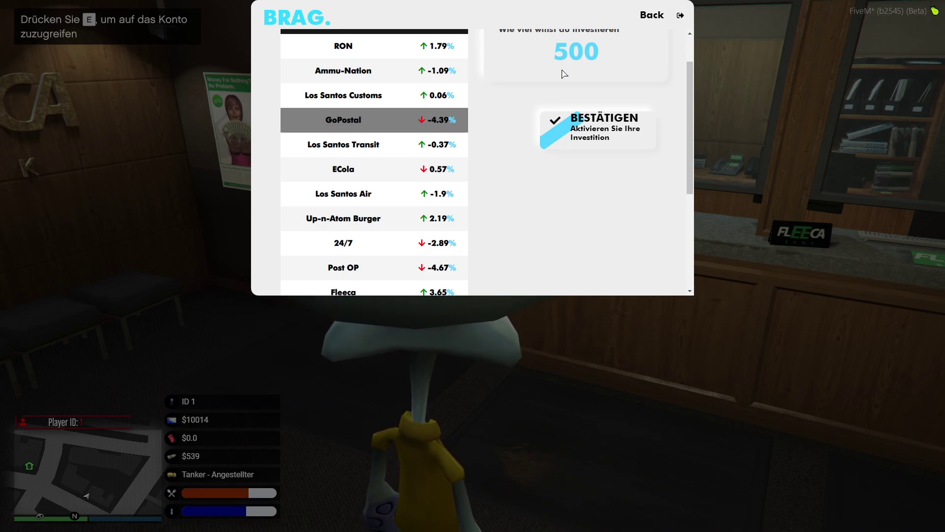
scroll(560, 99, "up", 1)
scroll(554, 102, "up", 1)
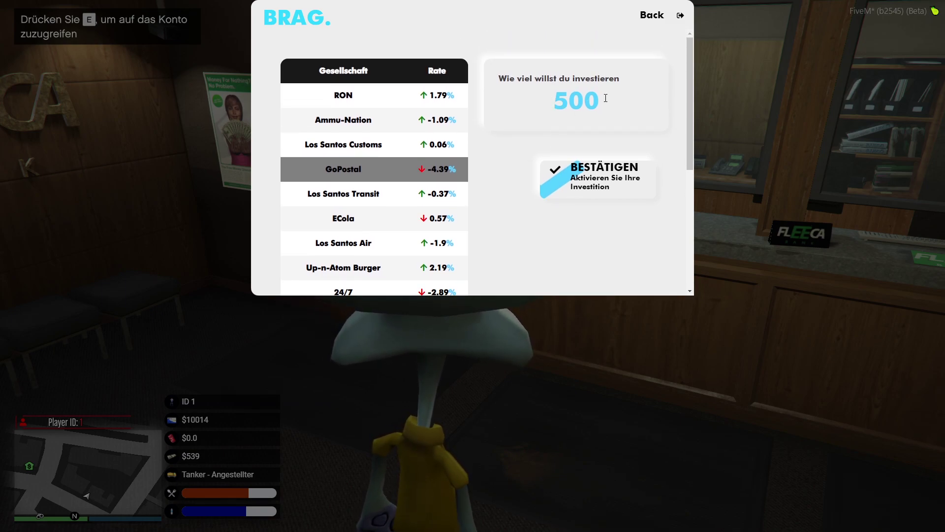
left_click(589, 181)
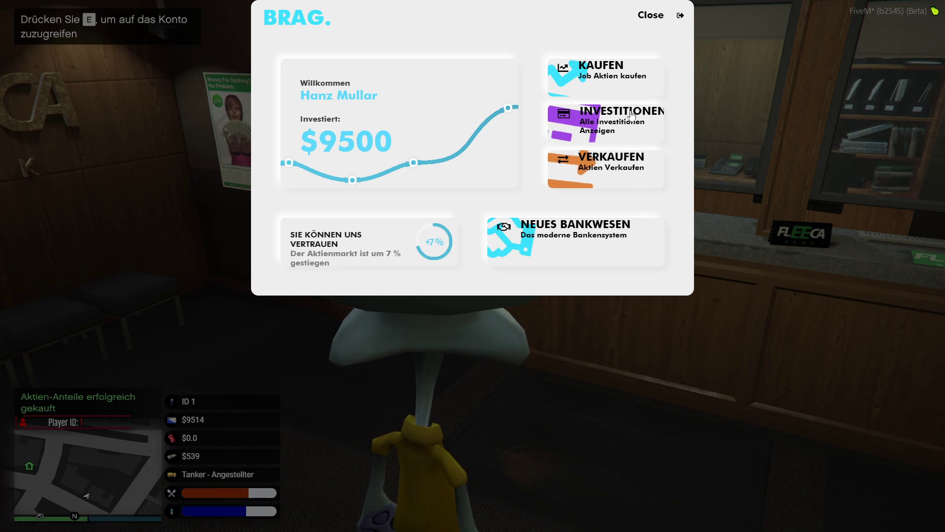
Sell the 24/7 investment and close the BRAG. stock interface
left_click(594, 170)
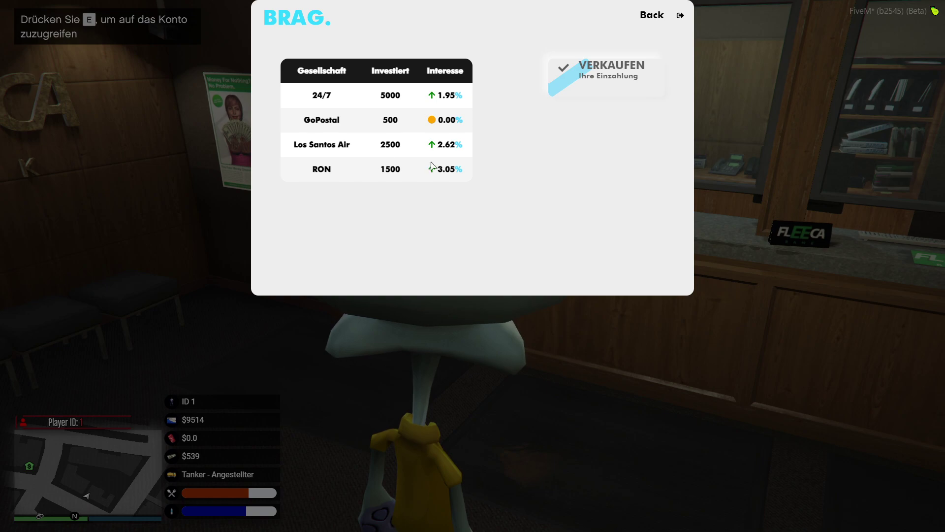
left_click(404, 95)
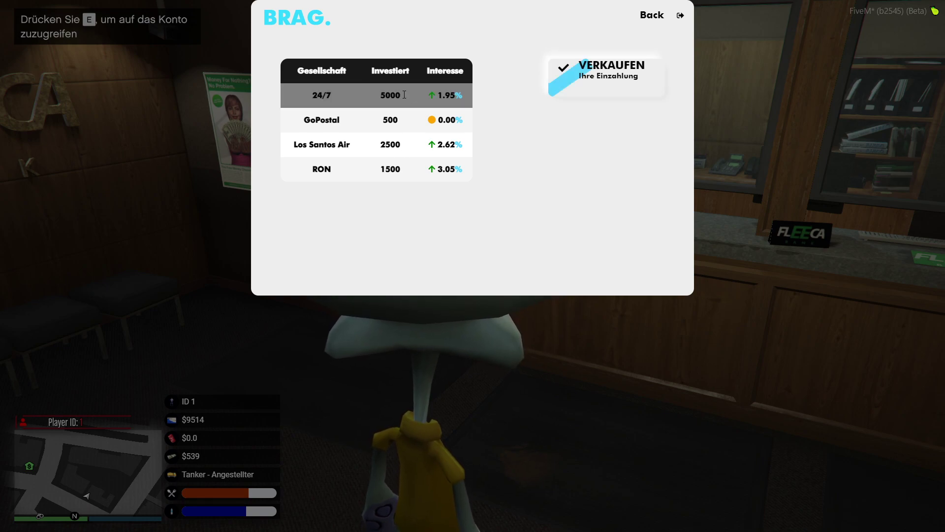
left_click(607, 70)
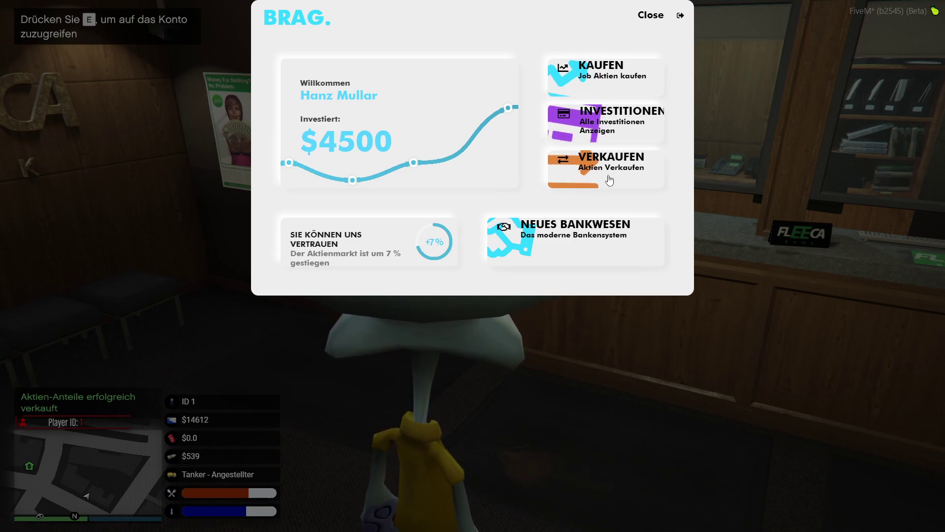
left_click(660, 21)
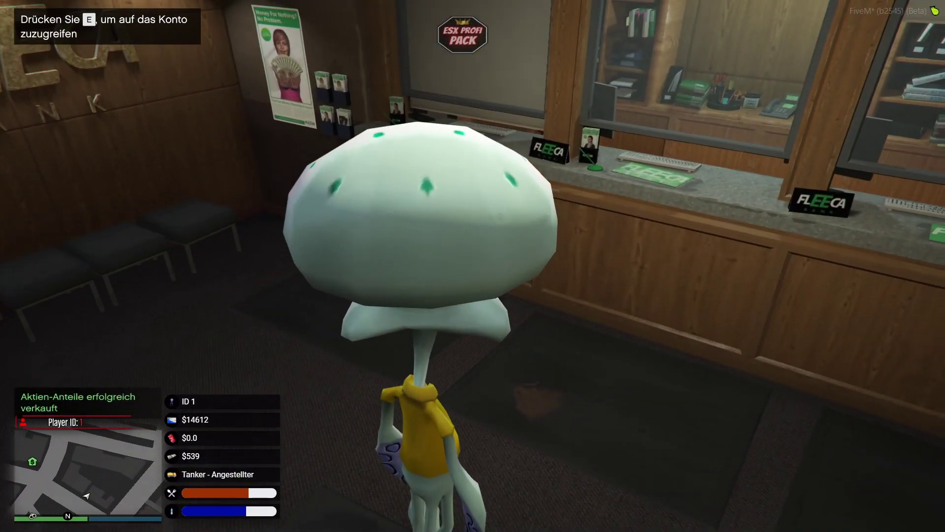
Walk out of the bank and quit the game to return to Windows
key("w")
key("w")
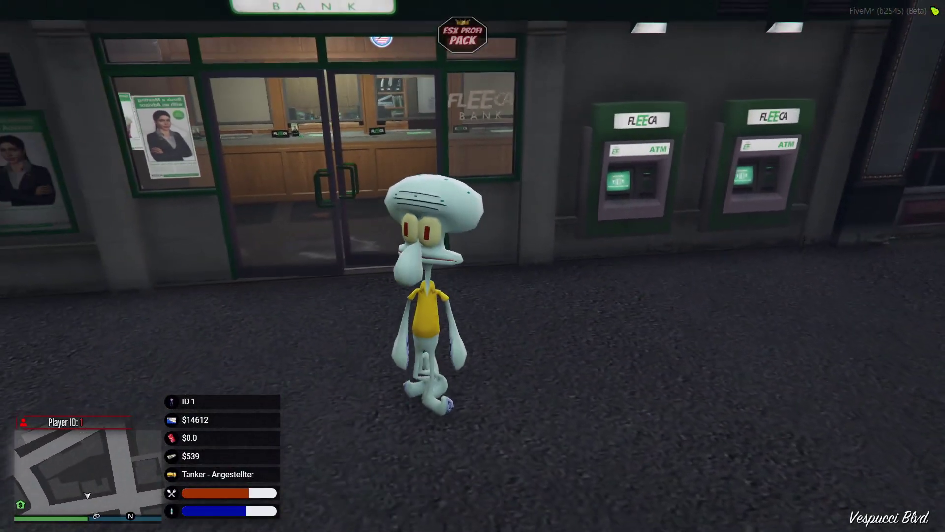
key("Escape")
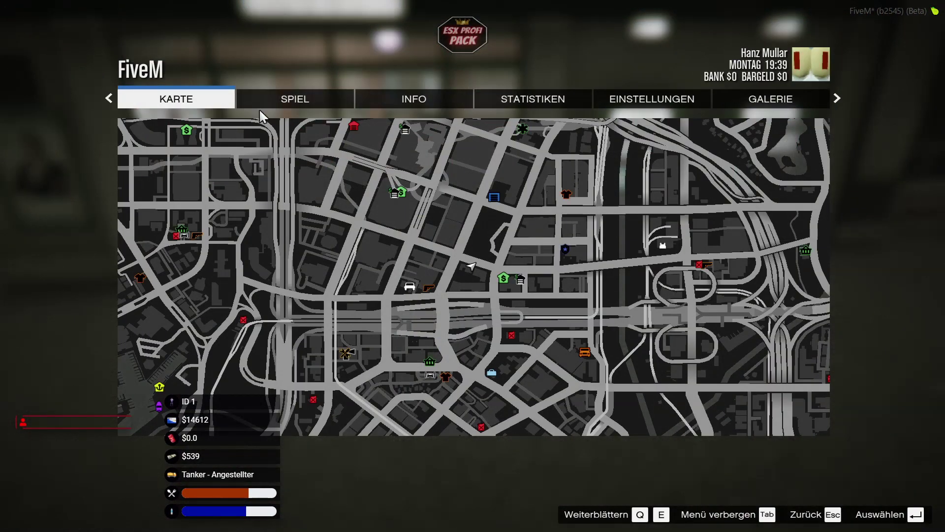
left_click(296, 95)
left_click(187, 150)
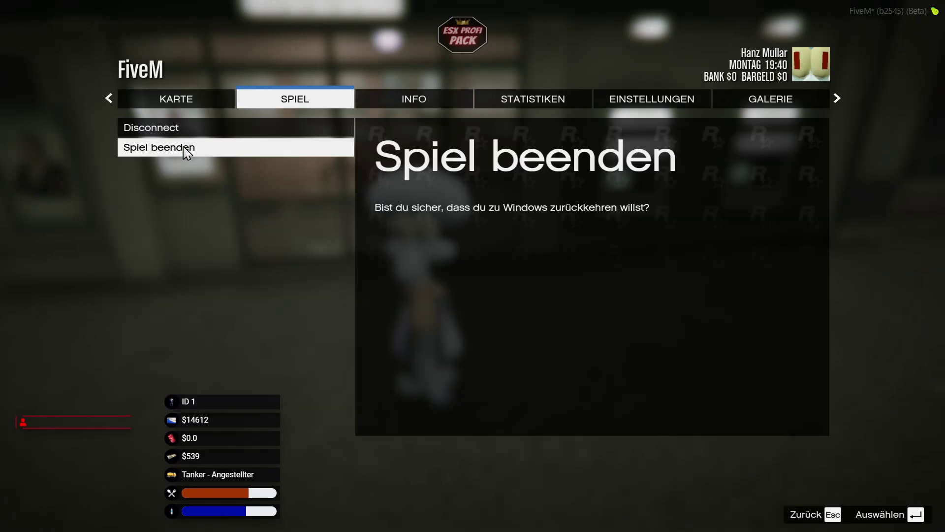
left_click(185, 151)
key("Return")
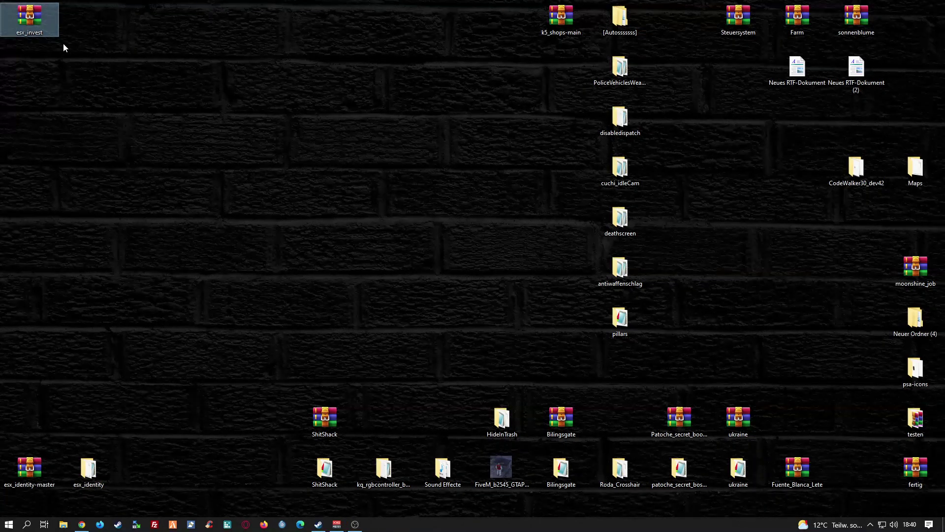
Extract the esx_invest folder from the esx_invest.zip archive to the desktop and close the archive
double_click(33, 19)
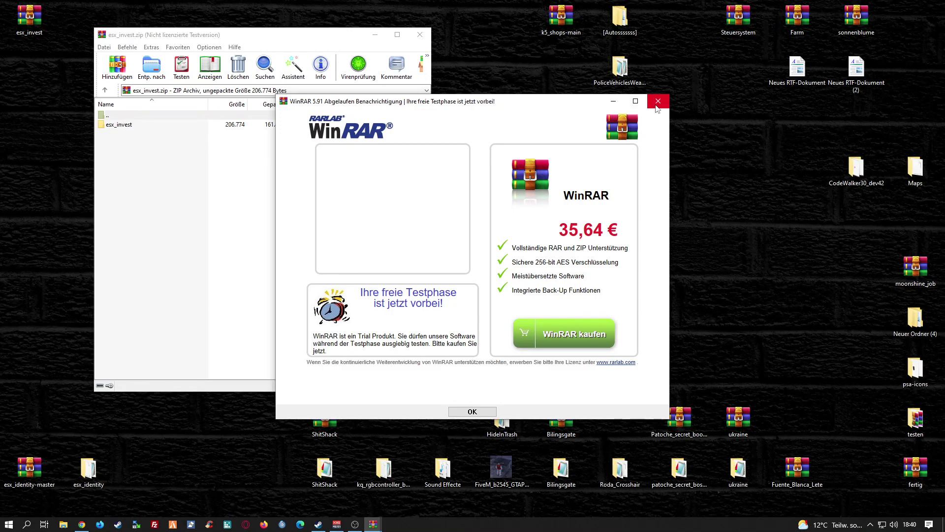
left_click(658, 101)
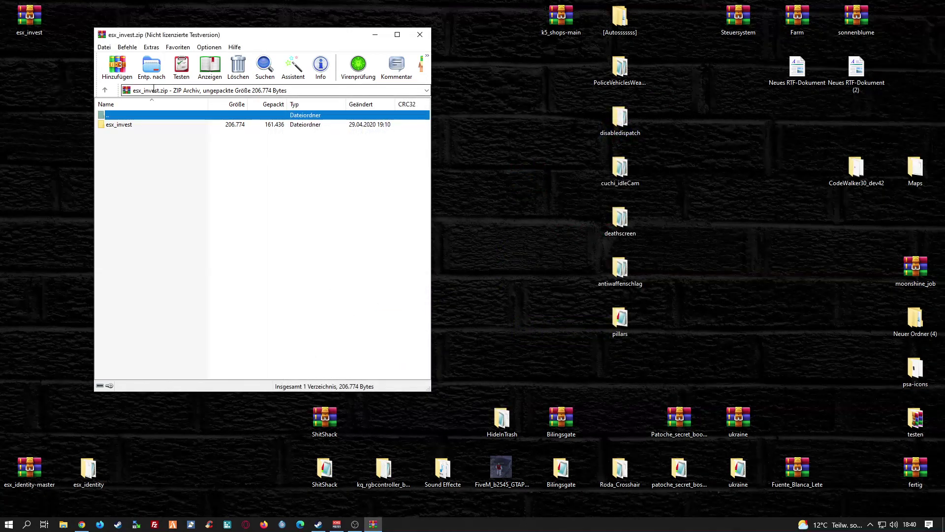
left_click_drag(29, 19, 30, 69)
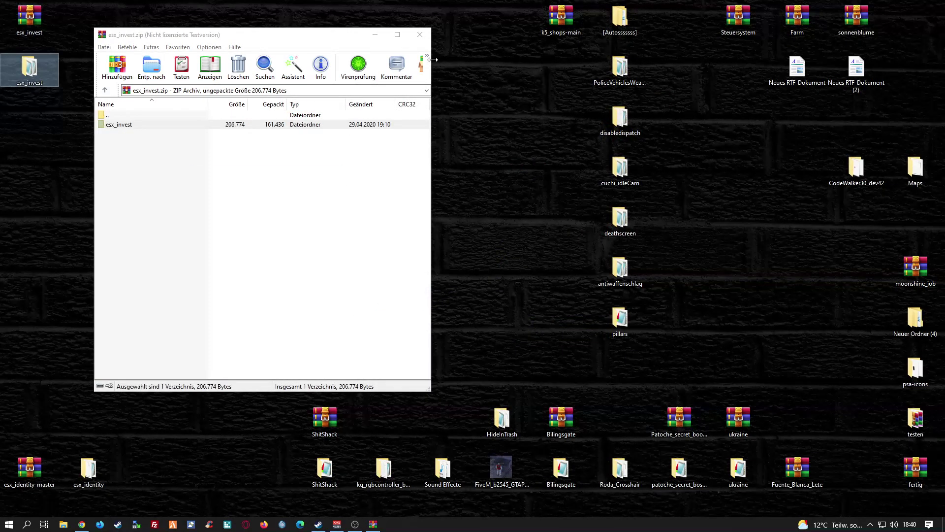
left_click(419, 34)
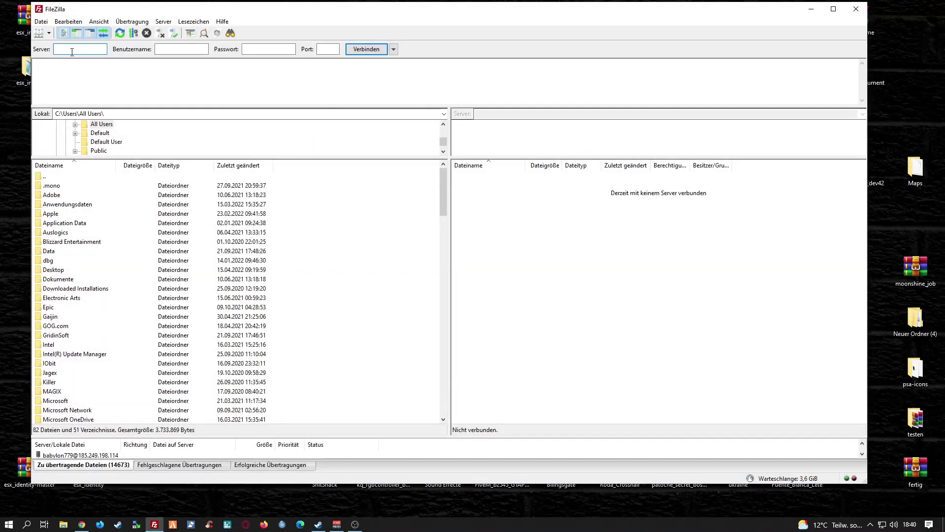
Connect FileZilla to the saved Test Server and open the remote folder gta5-fivem/server-data/resources
left_click(49, 33)
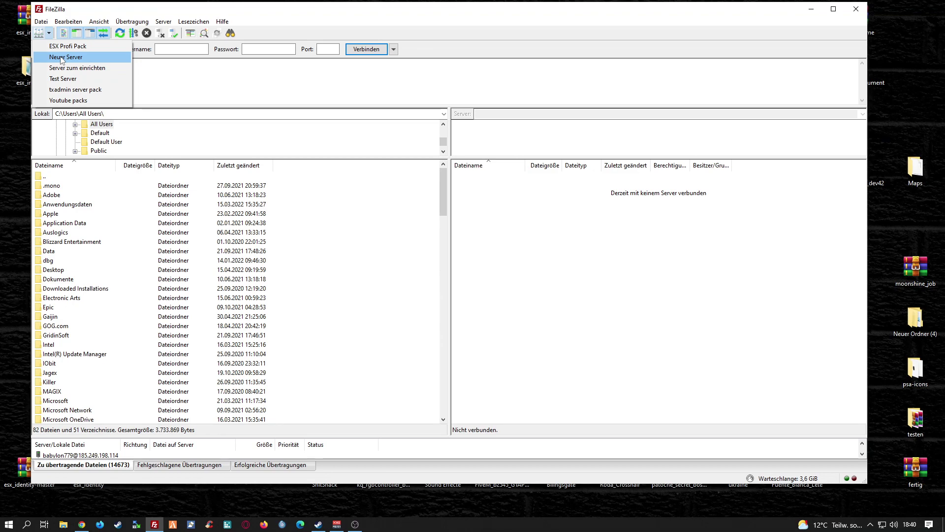
left_click(70, 82)
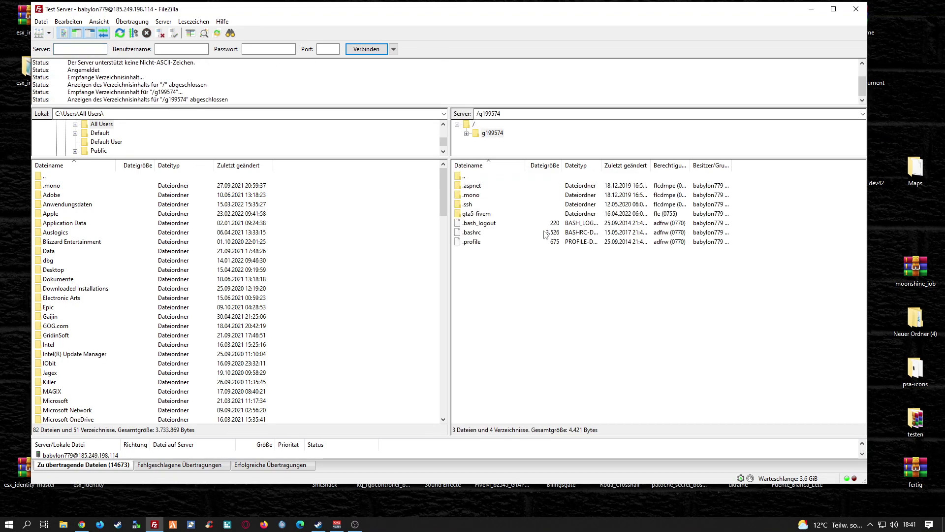
double_click(488, 213)
double_click(485, 186)
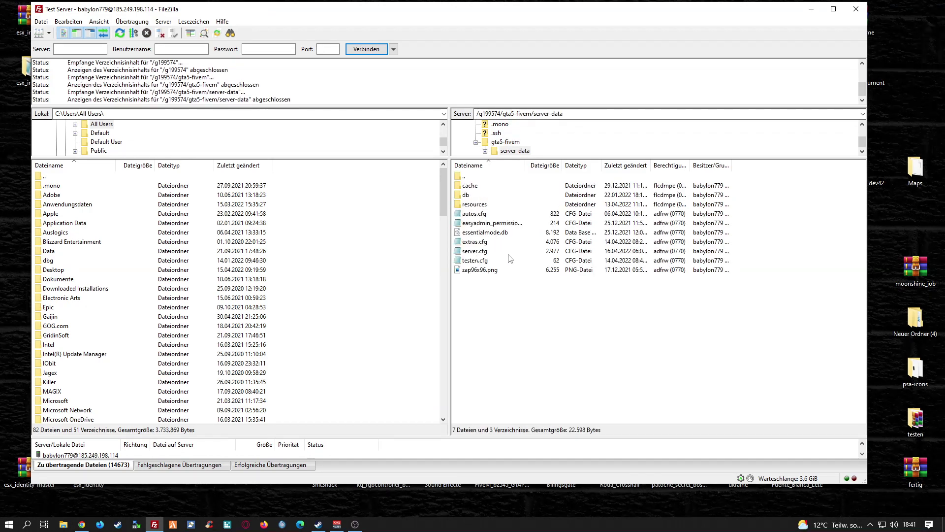
left_click(477, 207)
double_click(477, 207)
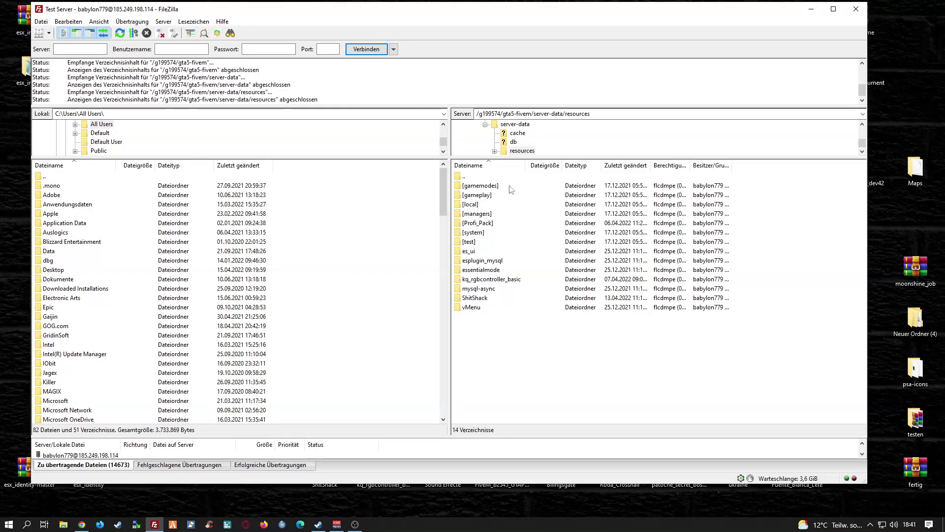
Upload the desktop folder esx_invest into the server's resources folder and copy the folder's name
left_click_drag(340, 9, 371, 9)
left_click_drag(29, 69, 571, 381)
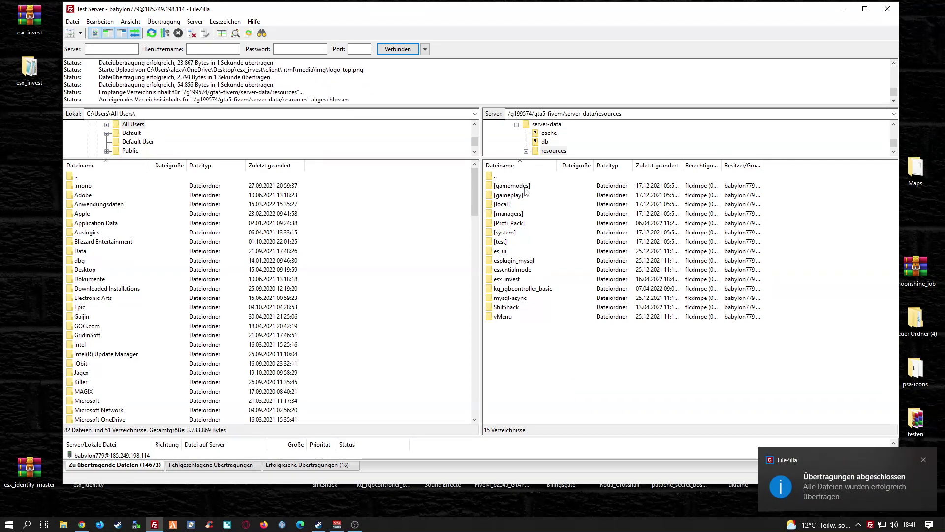
left_click(24, 80)
left_click(25, 80)
key("Return")
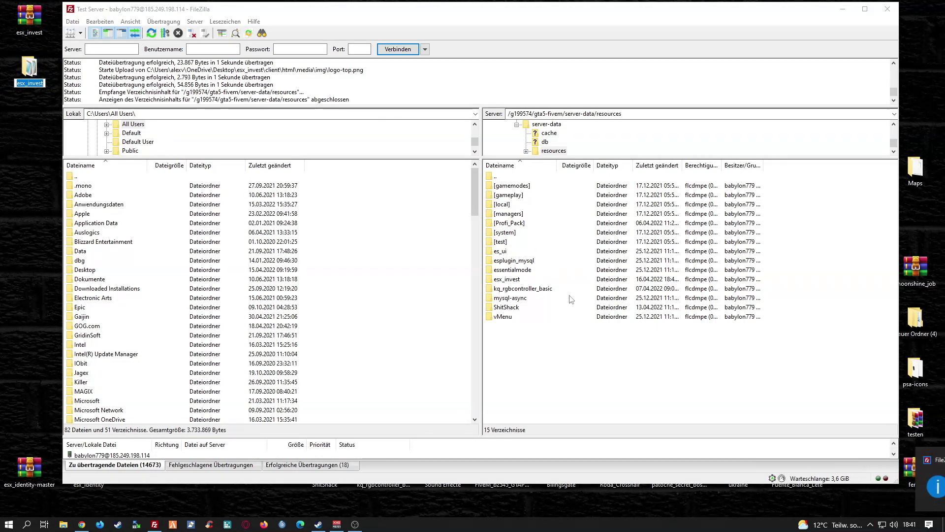
Open testen.cfg from the server-data folder for editing and add the line "start esx_invest" at its end
double_click(499, 177)
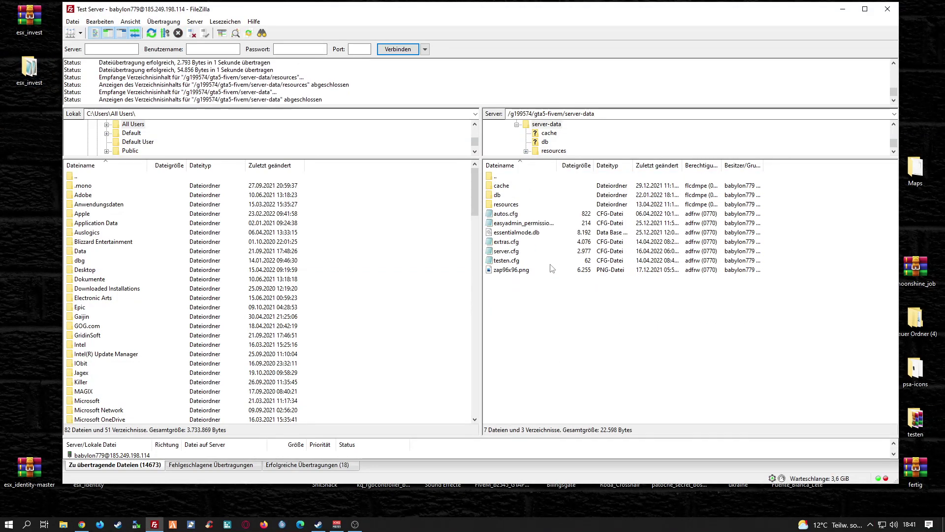
right_click(504, 264)
left_click(536, 293)
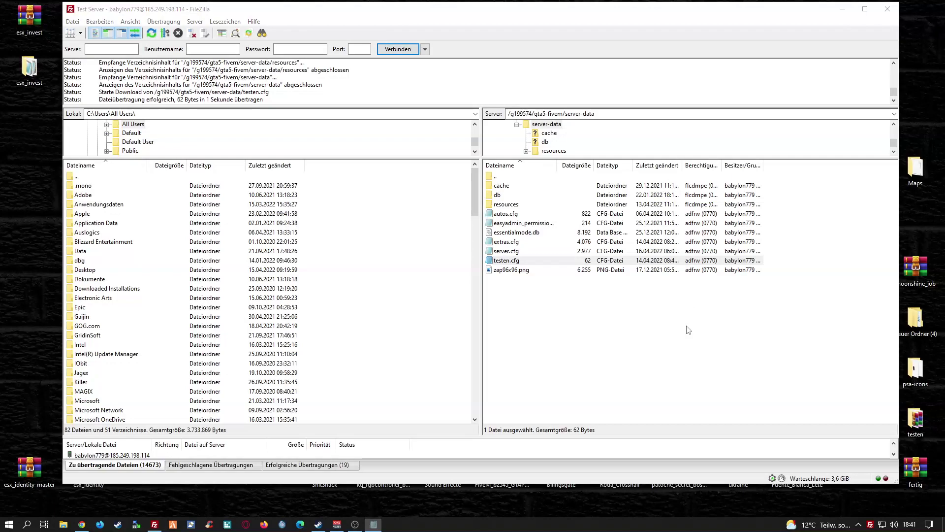
left_click_drag(761, 54, 243, 28)
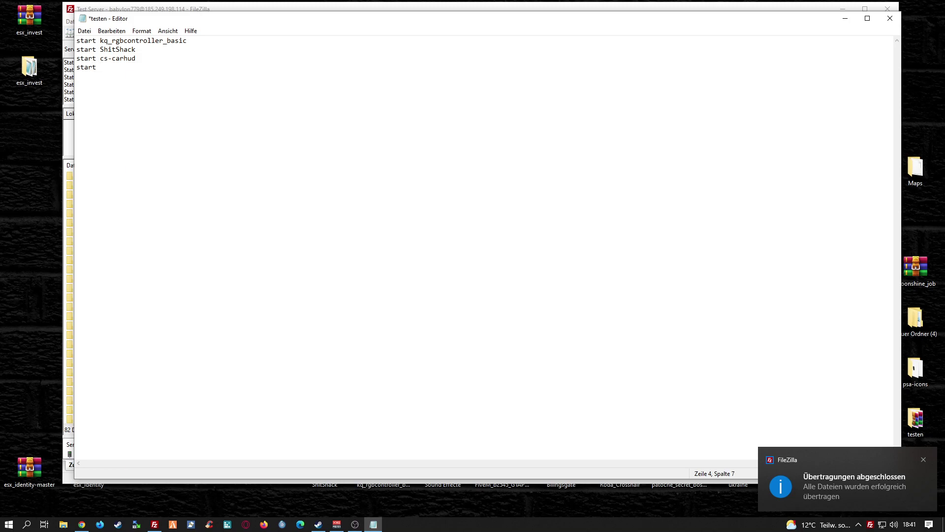
type("esx_invest")
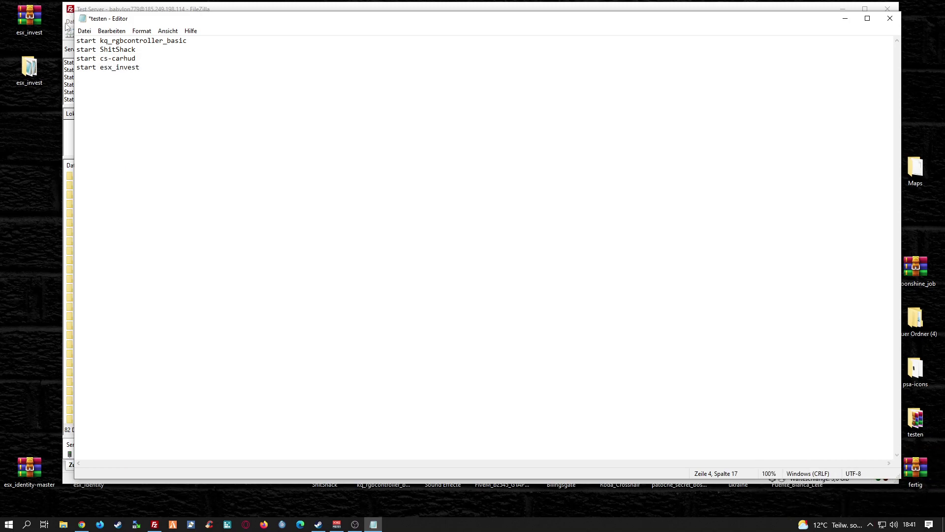
Save and close testen.cfg, upload the changed file back to the server, and minimize FileZilla
left_click(84, 30)
left_click(101, 74)
left_click(890, 18)
left_click(485, 282)
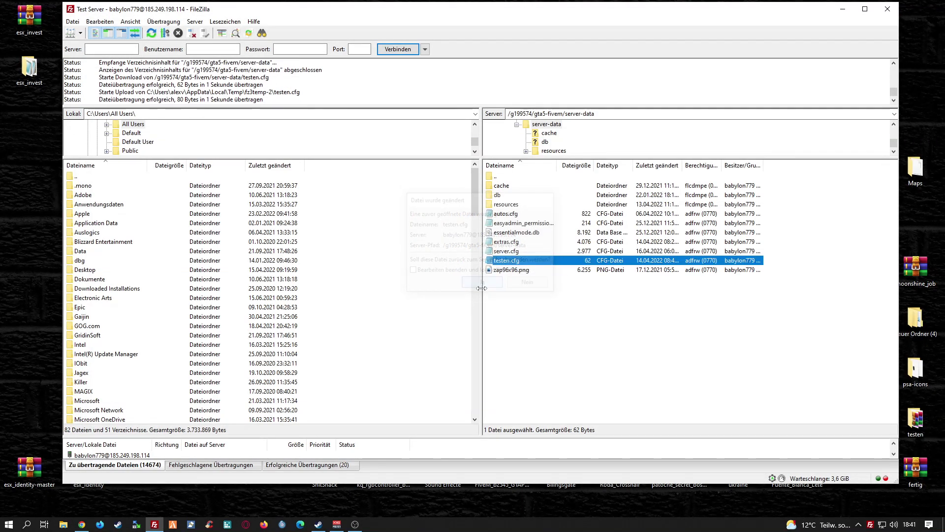
left_click(547, 320)
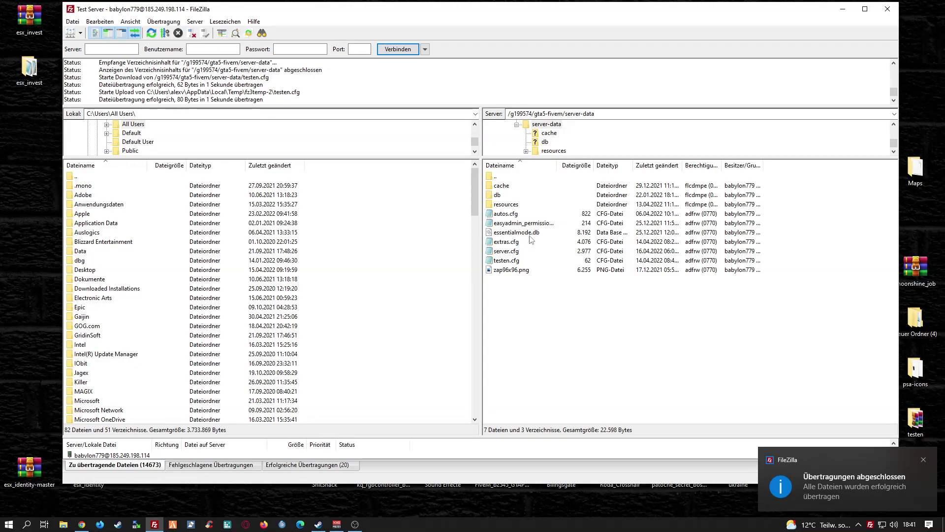
left_click(844, 13)
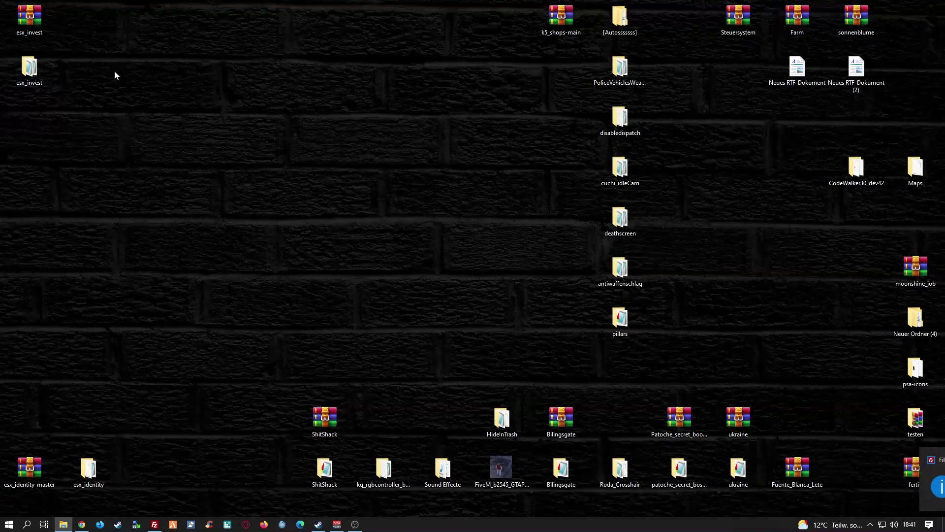
Copy the database SQL file from the extracted esx_invest folder to the desktop and close the folder
double_click(29, 69)
left_click_drag(418, 88, 229, 69)
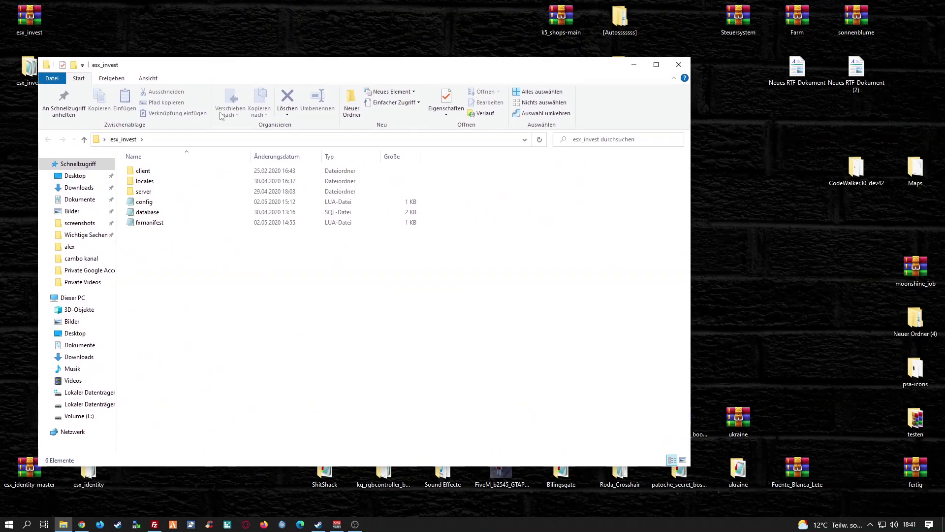
left_click(150, 215)
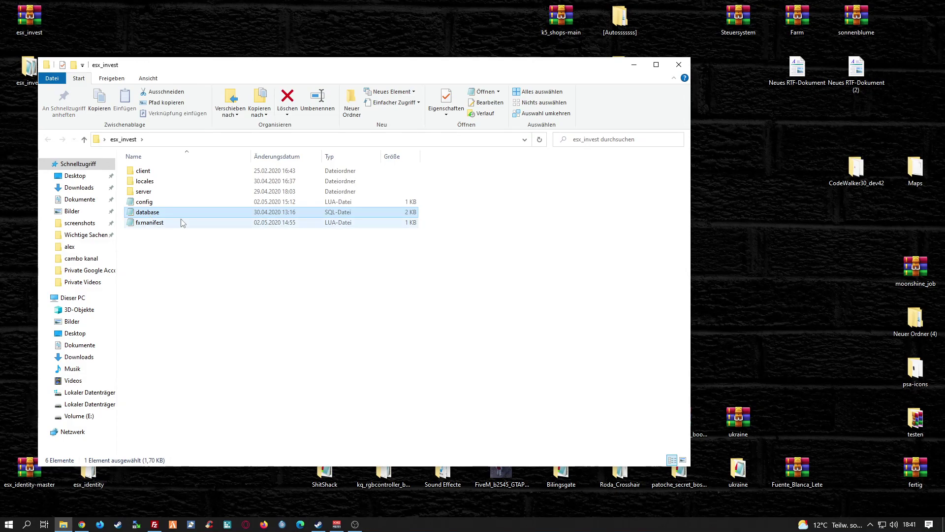
right_click(147, 215)
left_click(172, 383)
right_click(140, 19)
left_click(167, 64)
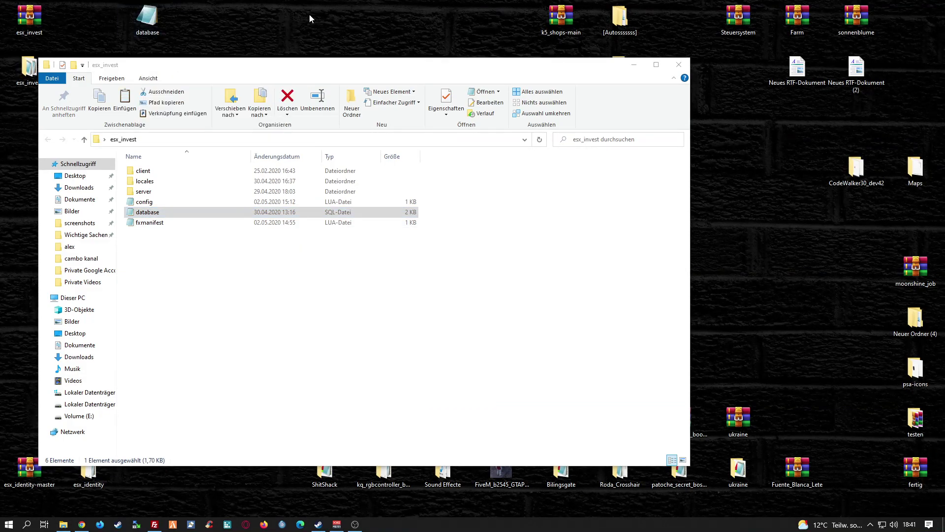
left_click(679, 64)
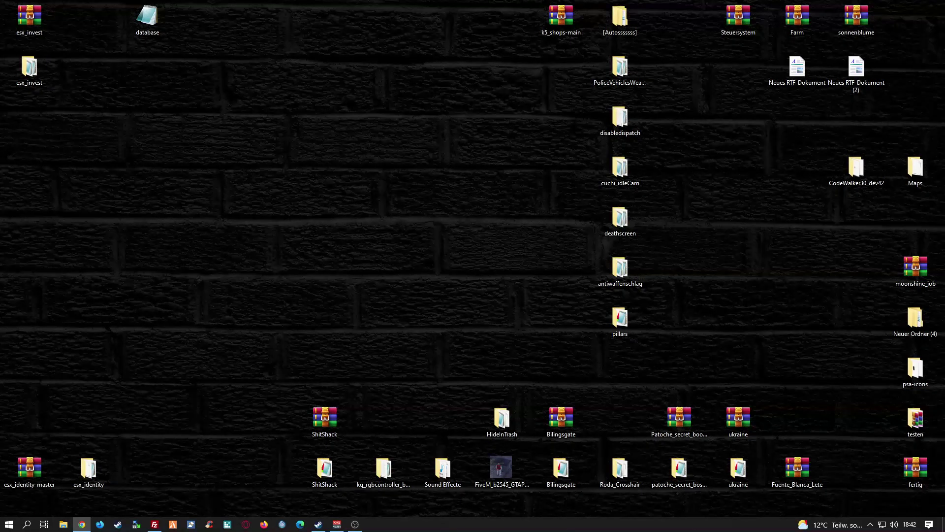
Switch to phpMyAdmin in Chrome and open the game server's zap database
left_click(82, 524)
left_click_drag(810, 52, 648, 61)
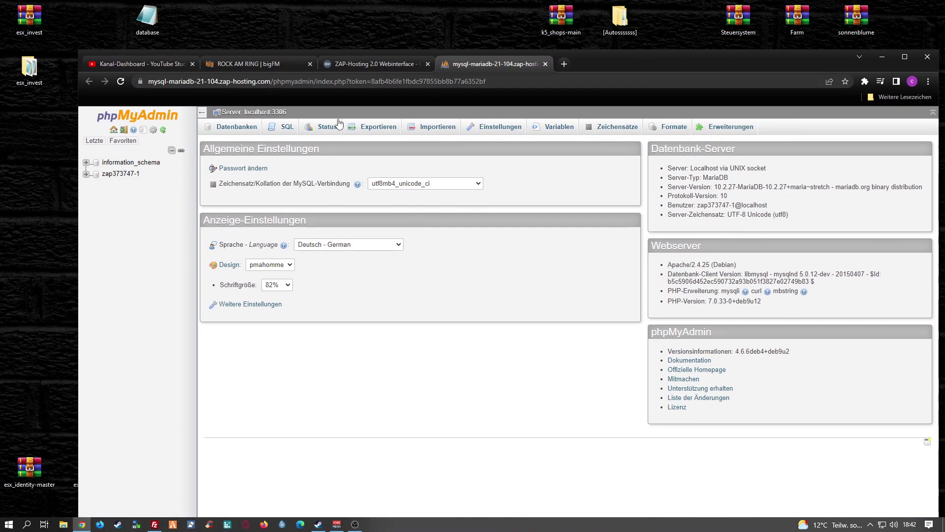
left_click(120, 173)
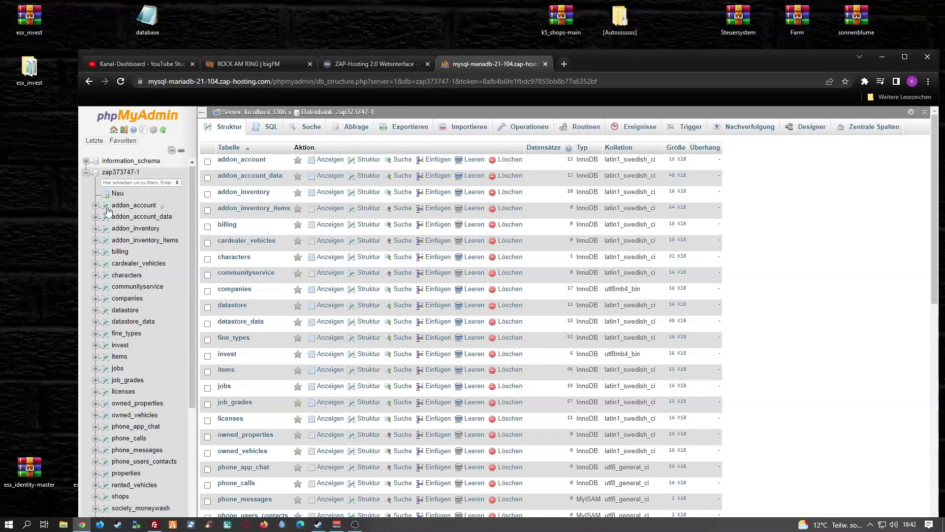
Open the import page for the game server's zap database and choose database.sql from the desktop as the import file
left_click(95, 141)
left_click(467, 127)
left_click(337, 226)
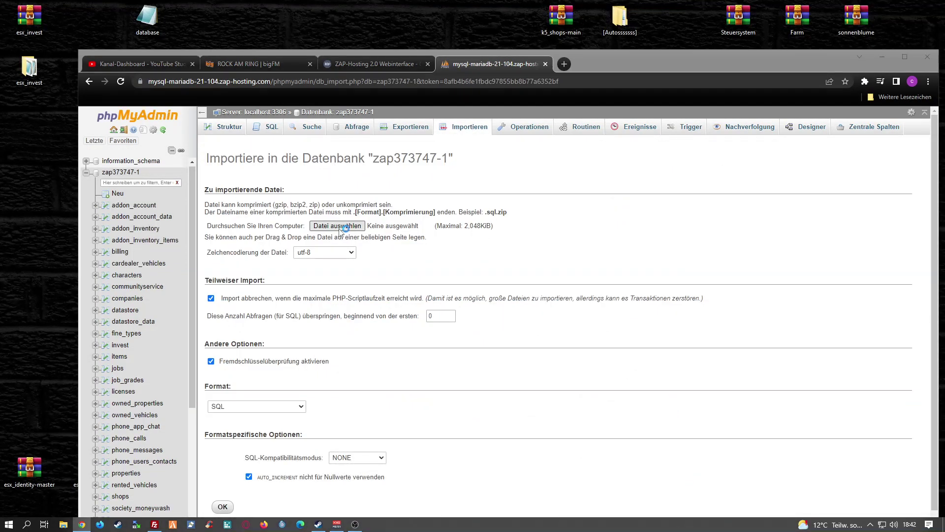
scroll(352, 175, "down", 8)
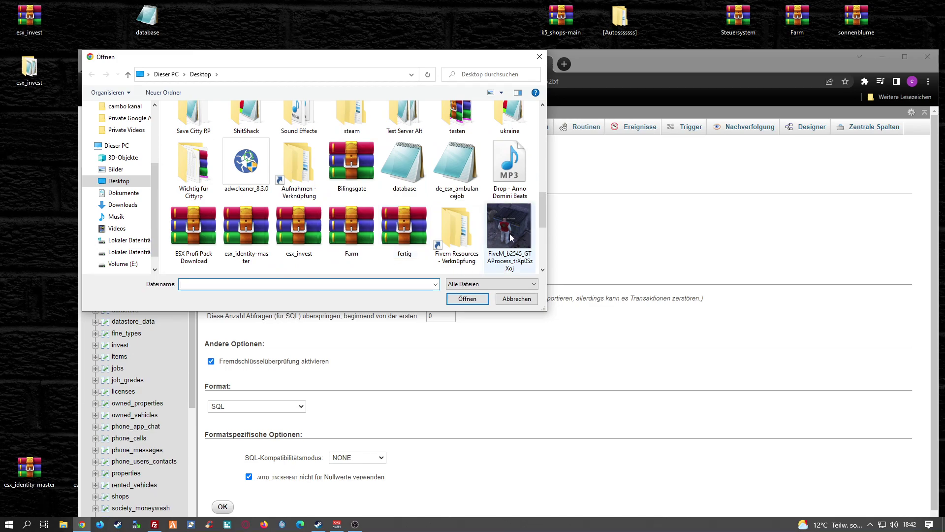
left_click(405, 177)
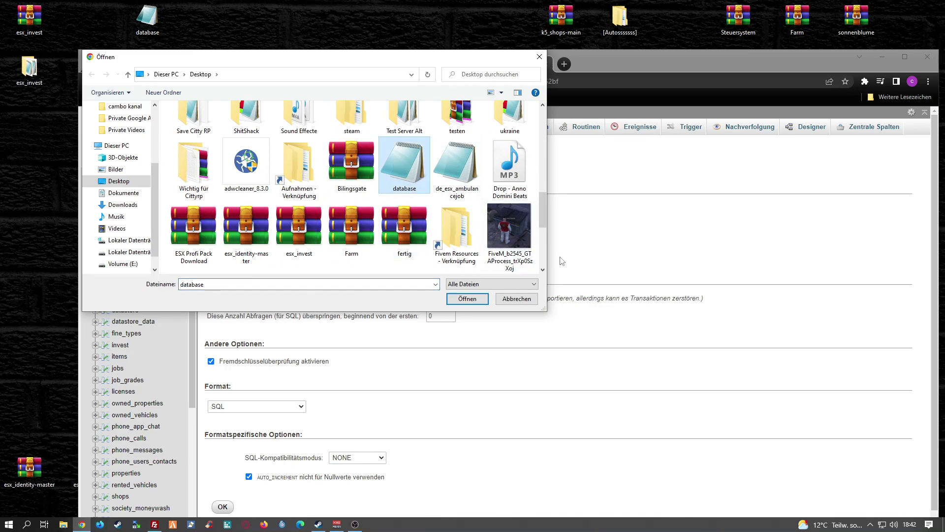
left_click(467, 298)
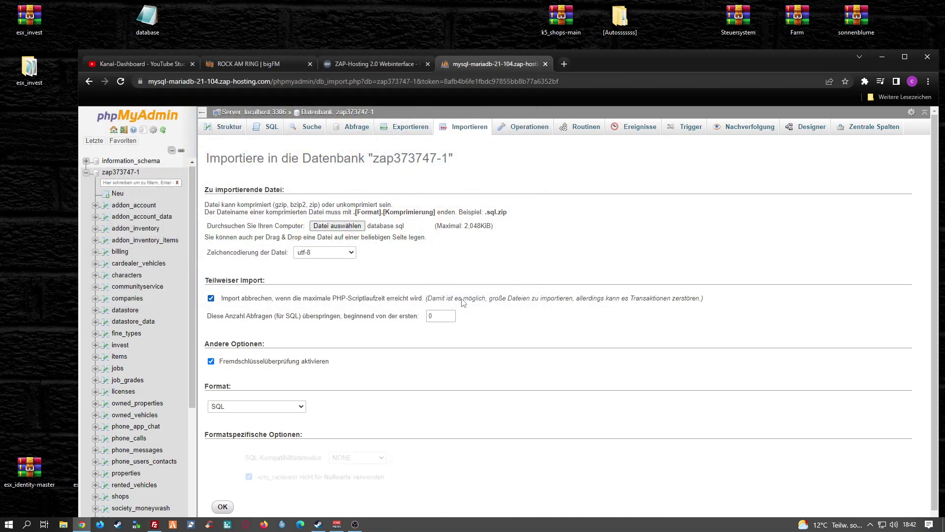
scroll(344, 350, "down", 1)
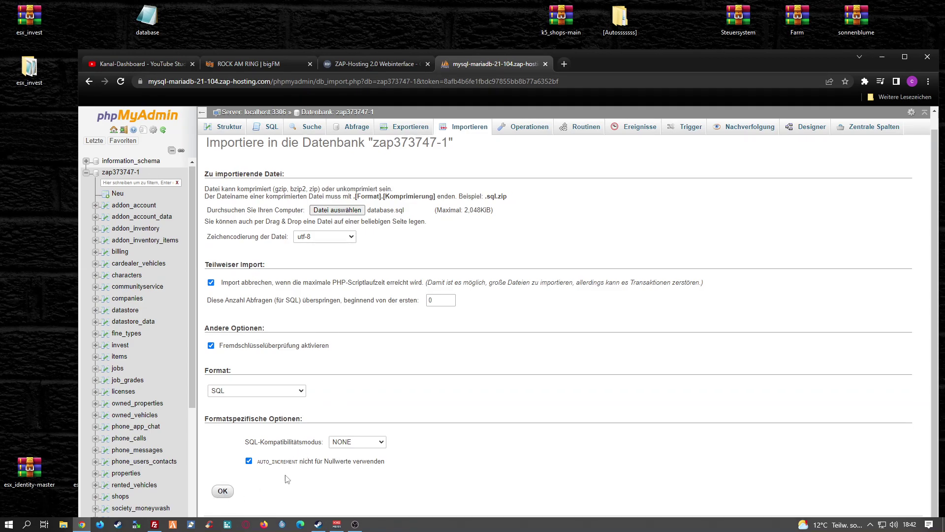
Delete the "USE `essentialmode`;" line from the desktop database file, save and close it, and minimize the browser
double_click(147, 18)
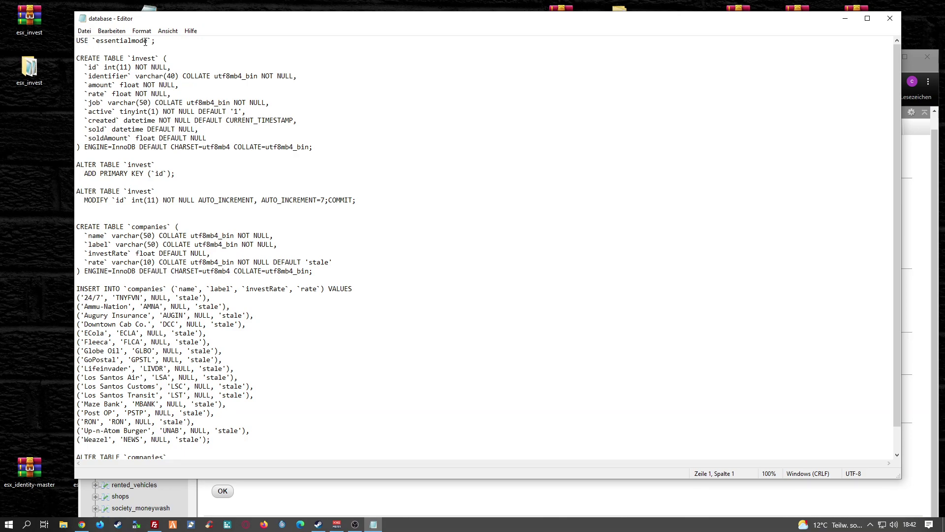
left_click_drag(148, 43, 54, 41)
key("Delete")
key("Delete")
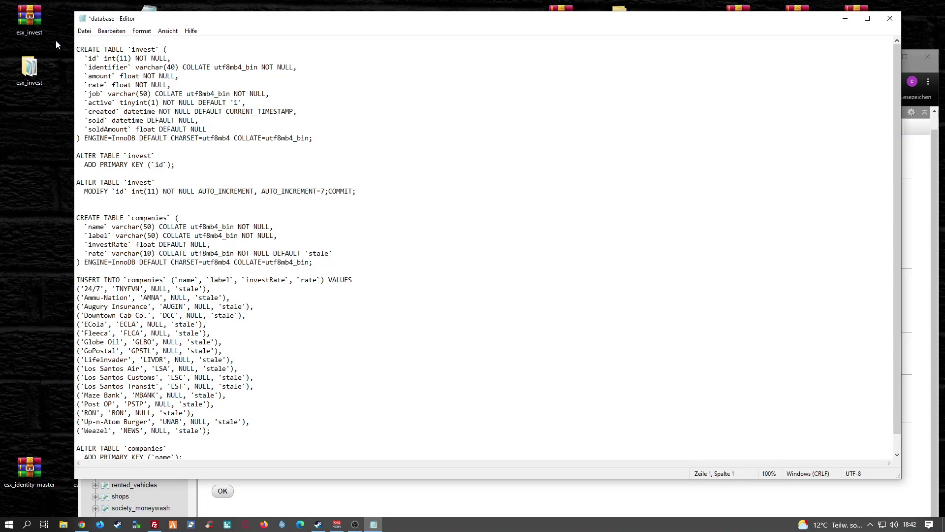
key("BackSpace")
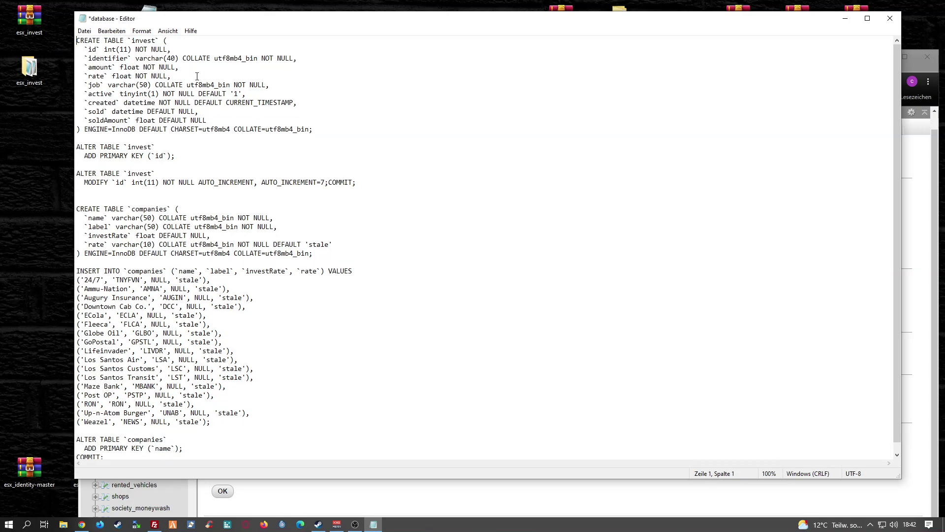
left_click(84, 31)
left_click(104, 75)
left_click(890, 19)
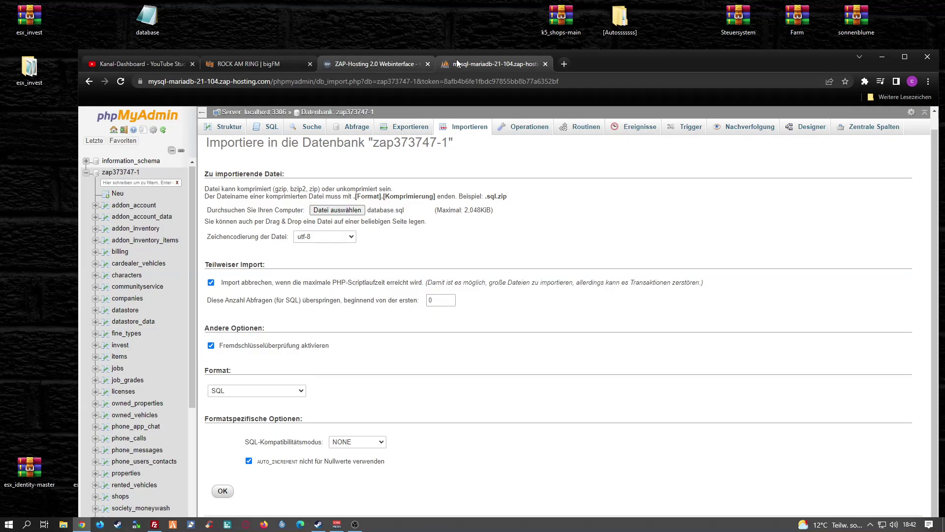
left_click(882, 58)
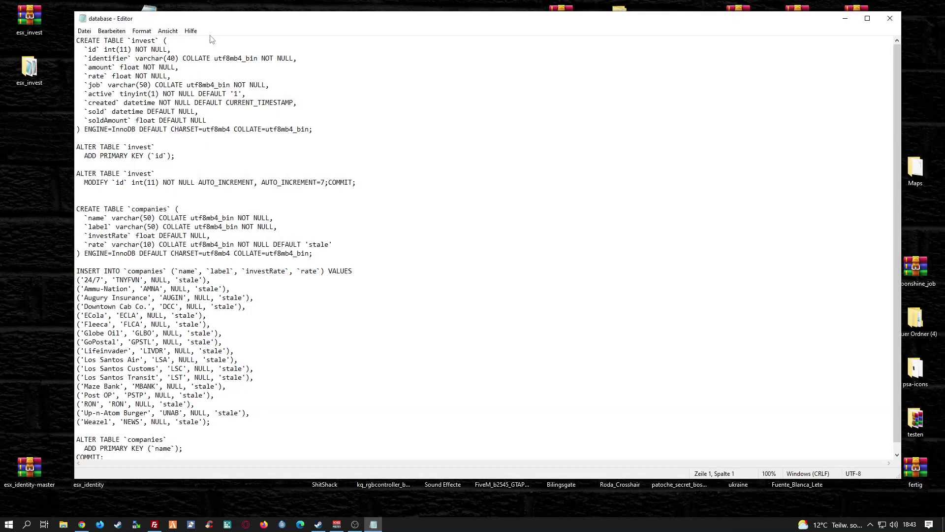
key("alt+F4")
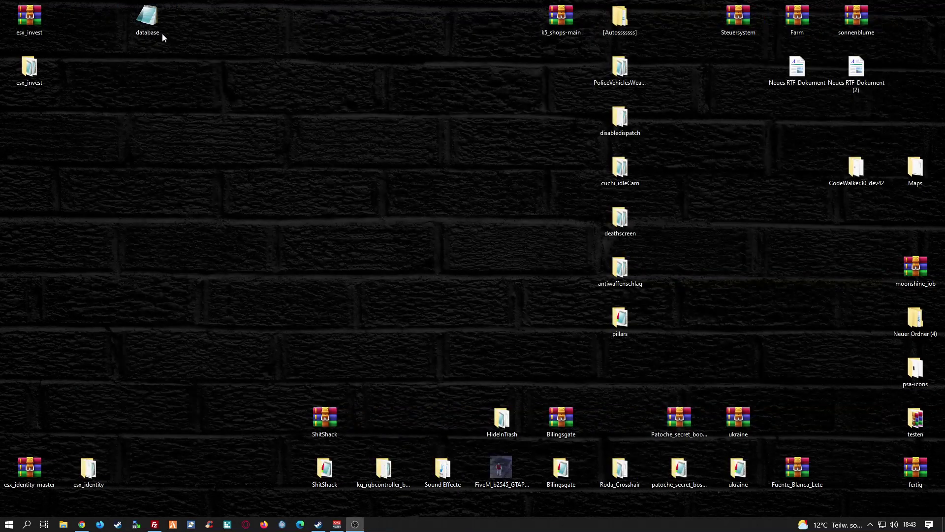
Open the locales folder inside the desktop esx_invest folder, view the English locale file en, and close it
double_click(29, 68)
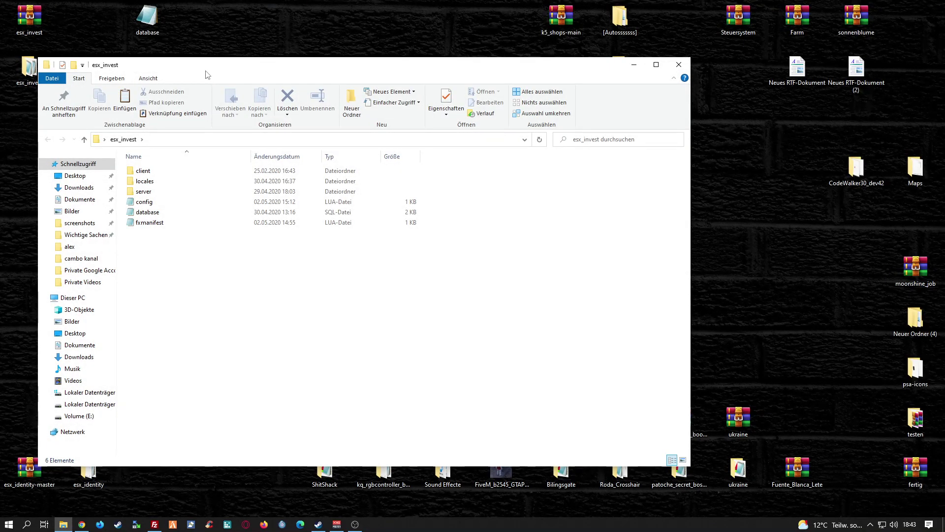
left_click_drag(211, 79, 232, 42)
double_click(265, 143)
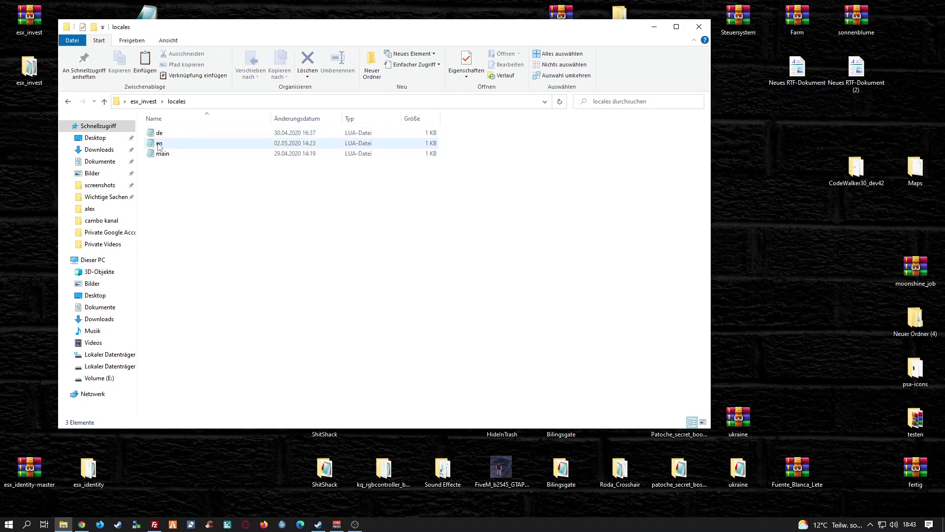
double_click(160, 144)
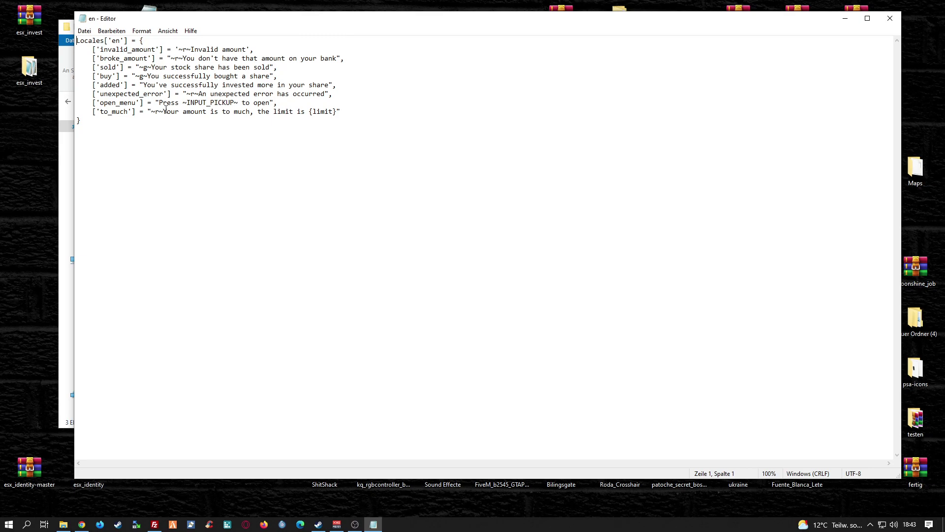
left_click(890, 18)
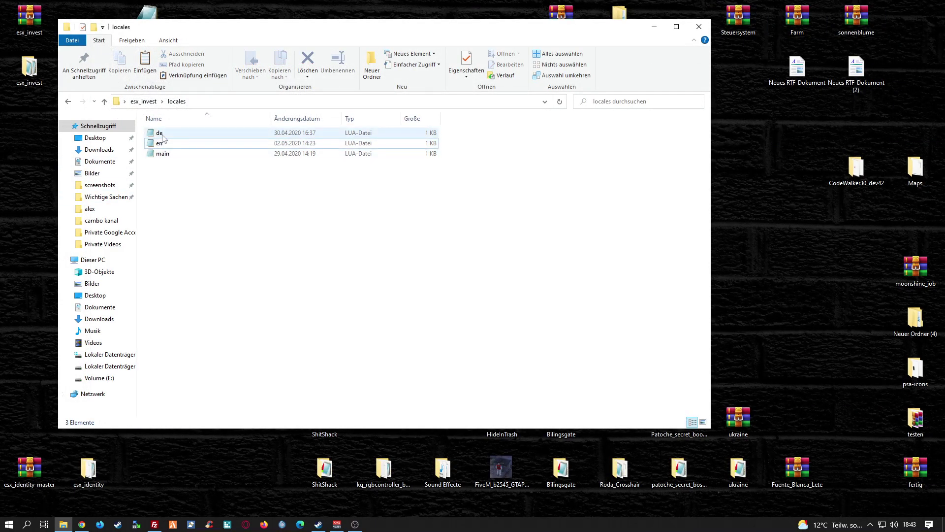
Return to the esx_invest folder, open config.lua in Notepad++, and examine the Config.BlipCoords block
left_click(67, 101)
right_click(159, 164)
left_click(197, 193)
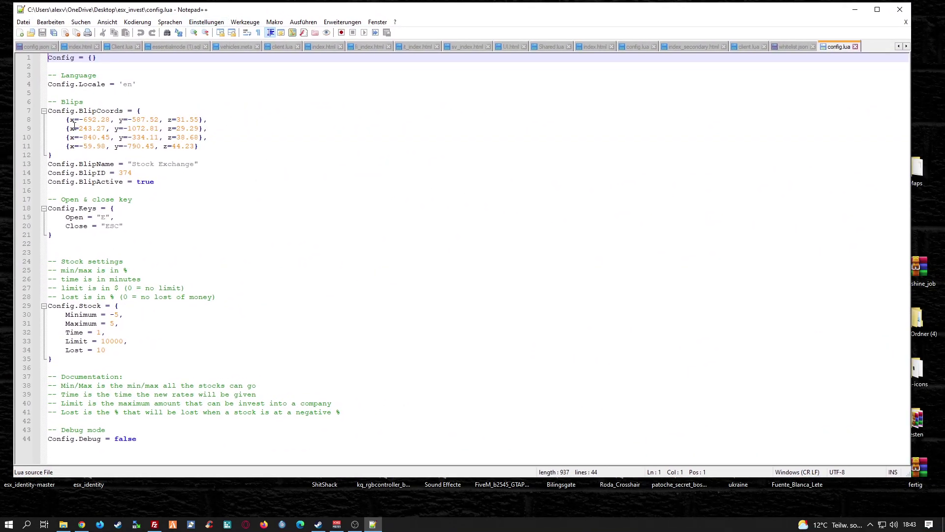
left_click_drag(48, 111, 221, 147)
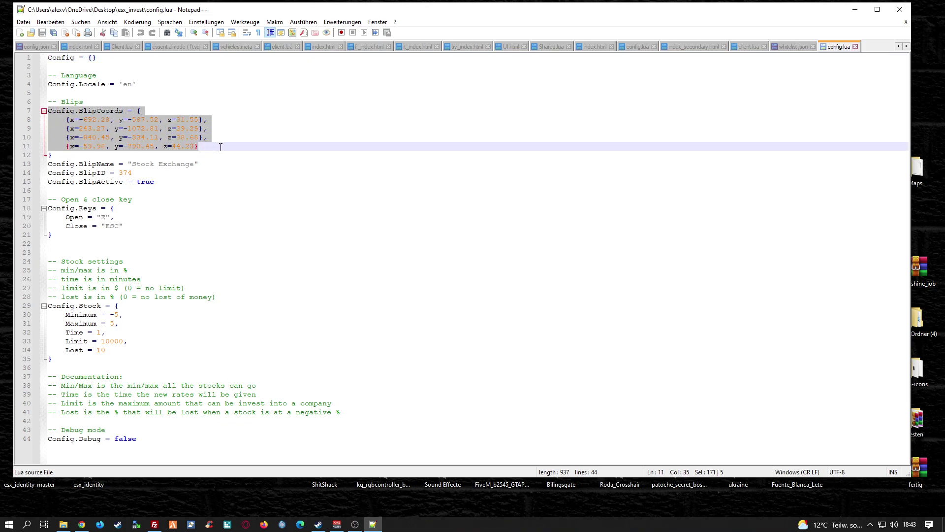
left_click(97, 123)
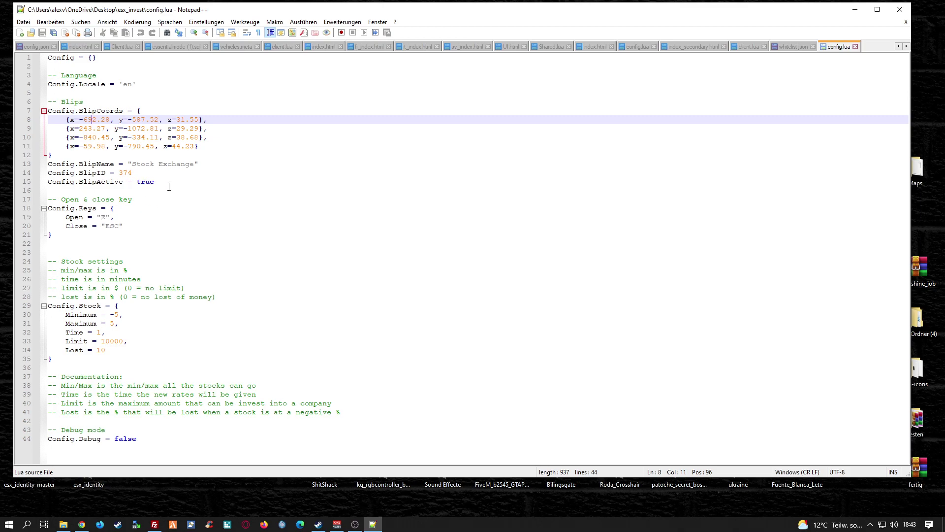
Examine the blip ID, blip name and BlipActive settings in config.lua
left_click_drag(132, 173, 120, 172)
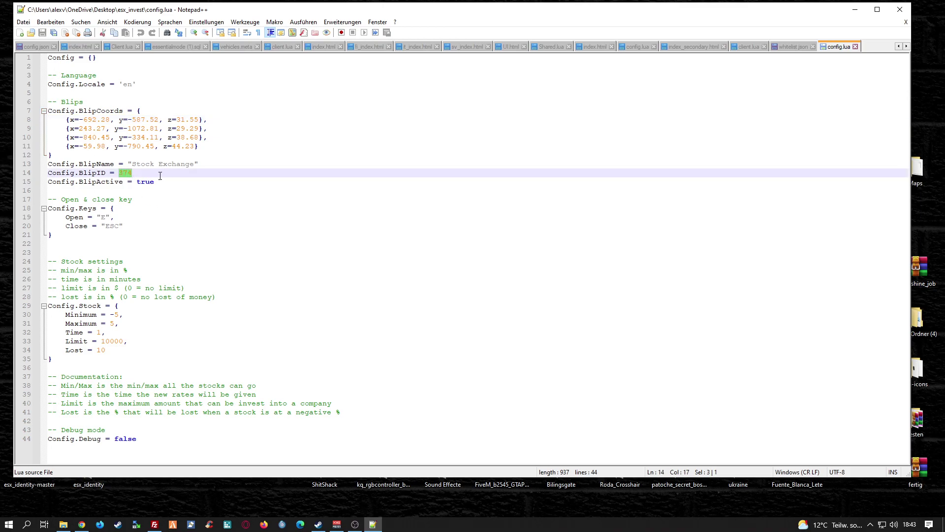
left_click_drag(195, 164, 133, 166)
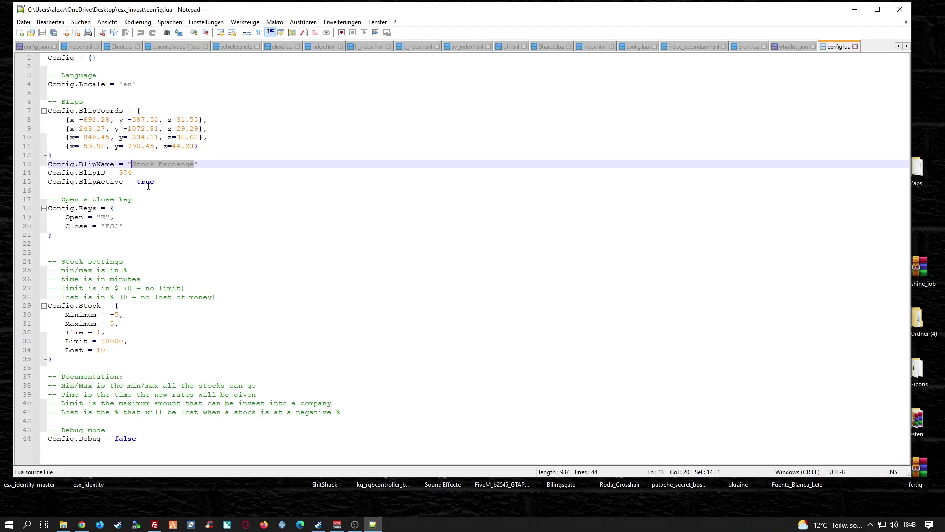
left_click(147, 182)
double_click(147, 183)
key("End")
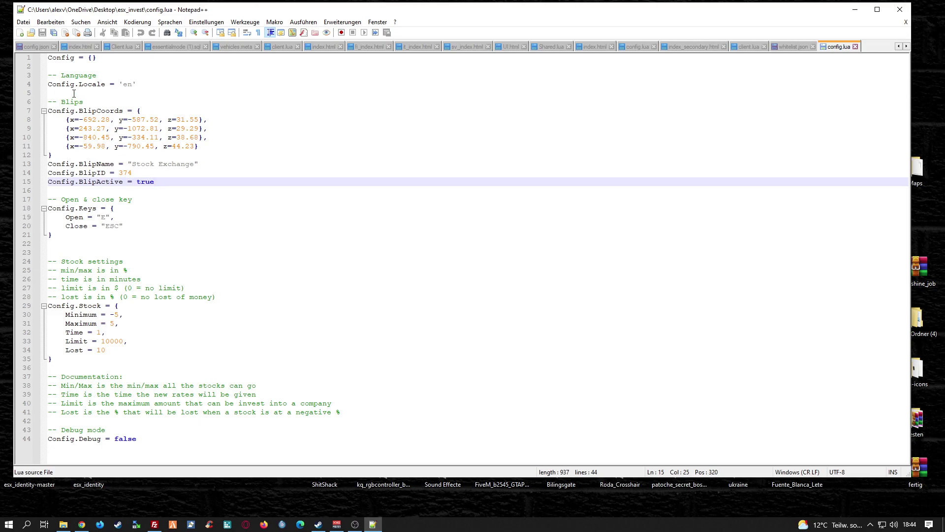
Examine the Config.Locale language setting in config.lua and close the editor
left_click(129, 86)
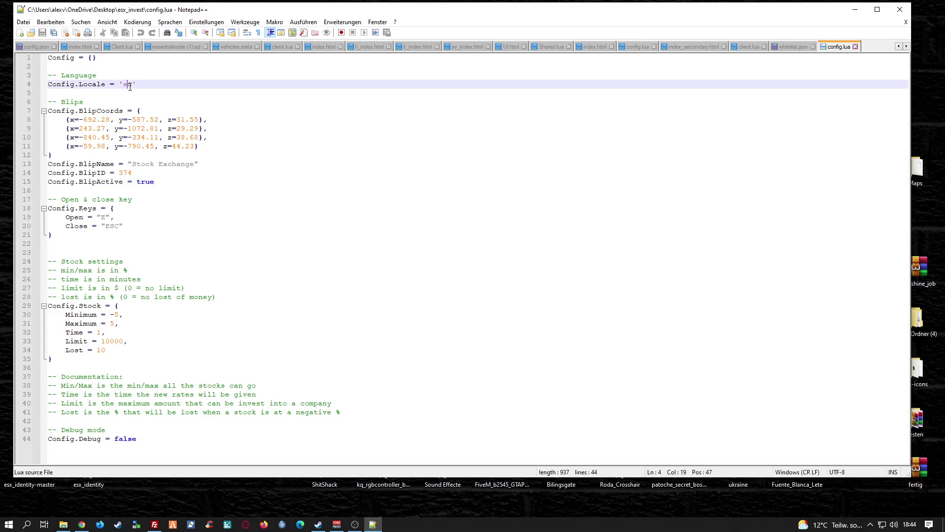
left_click(132, 86)
left_click(906, 10)
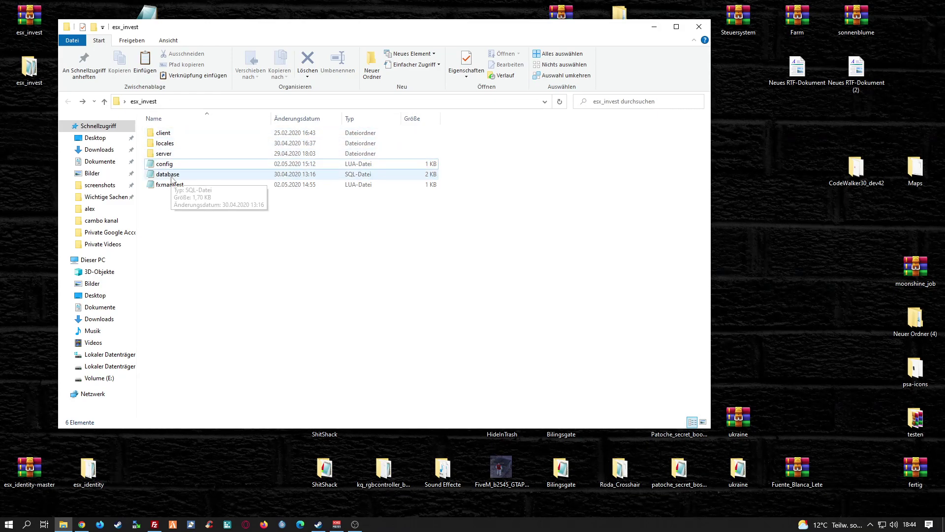
Go to the html folder inside the esx_invest client folder and open the UI file in Notepad++
double_click(169, 137)
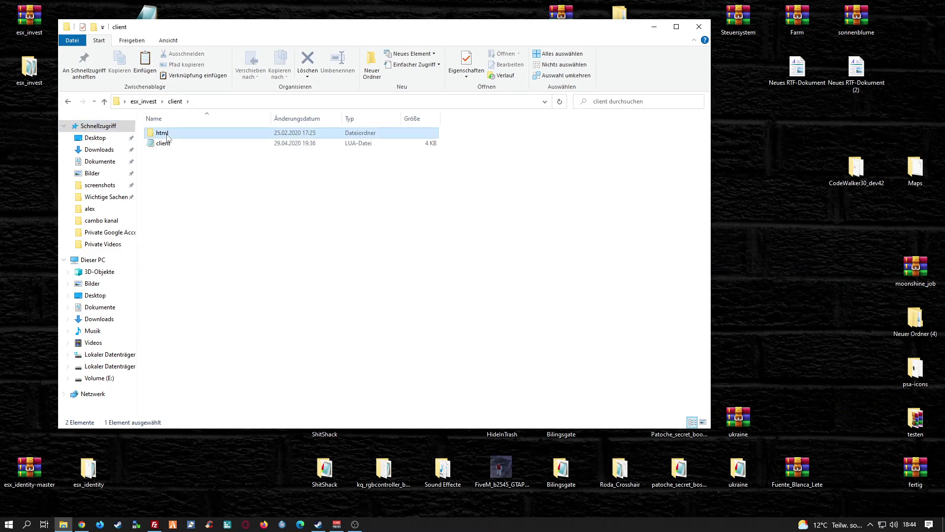
double_click(165, 133)
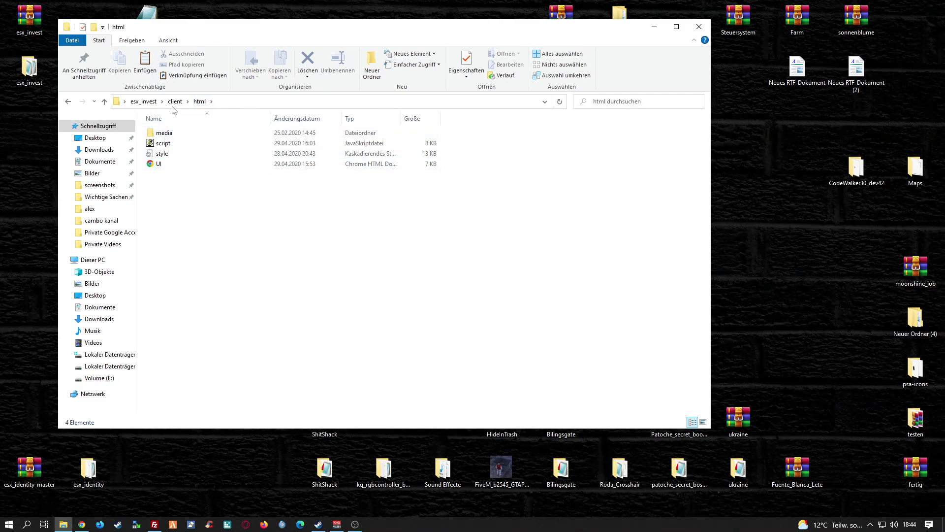
left_click(159, 166)
right_click(158, 165)
left_click(187, 186)
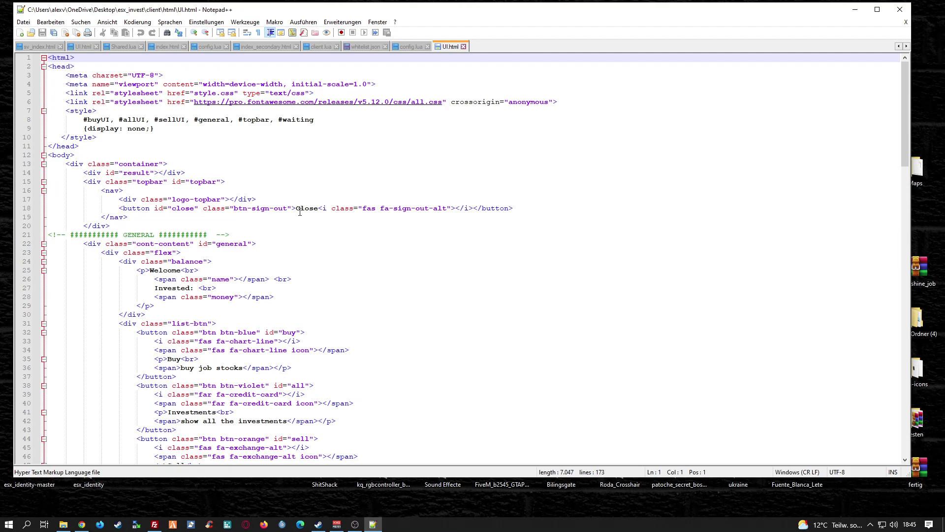
Examine the translatable interface texts throughout UI.html, such as Close, Welcome and Invested, close the editor, and select the media folder
scroll(291, 209, "down", 2)
double_click(305, 155)
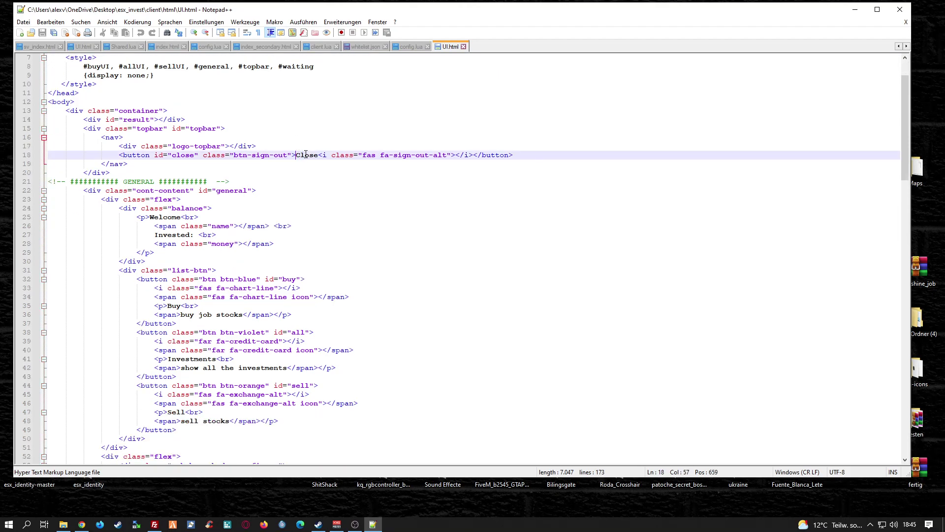
scroll(200, 202, "down", 1)
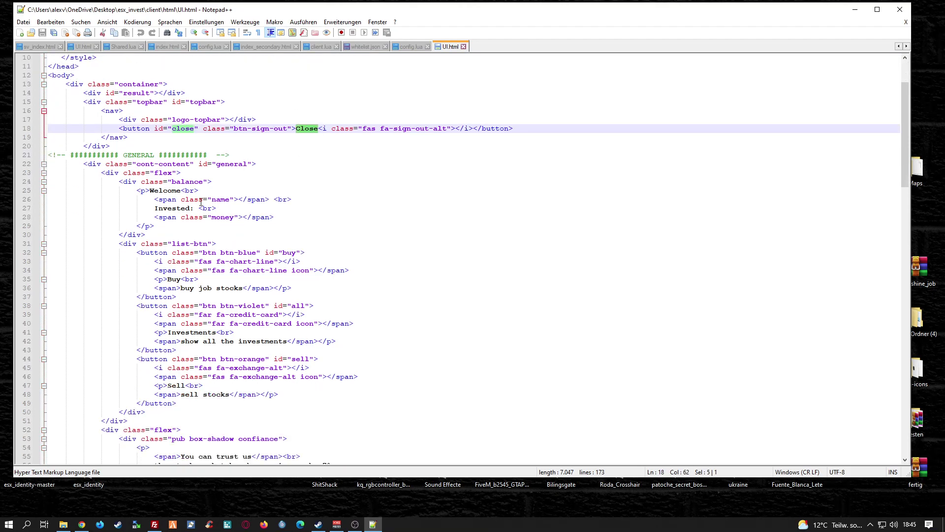
double_click(154, 191)
left_click_drag(156, 207, 203, 207)
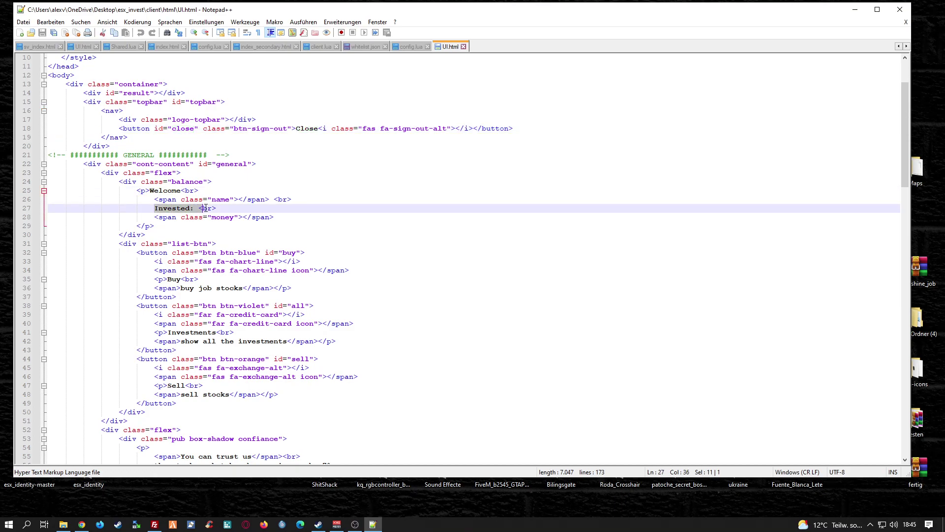
scroll(222, 202, "down", 12)
scroll(235, 192, "down", 20)
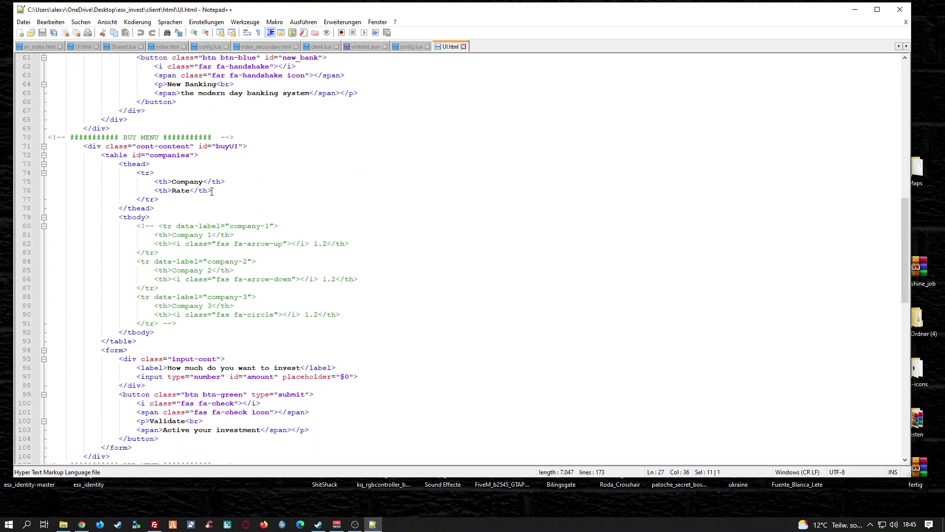
scroll(217, 186, "down", 6)
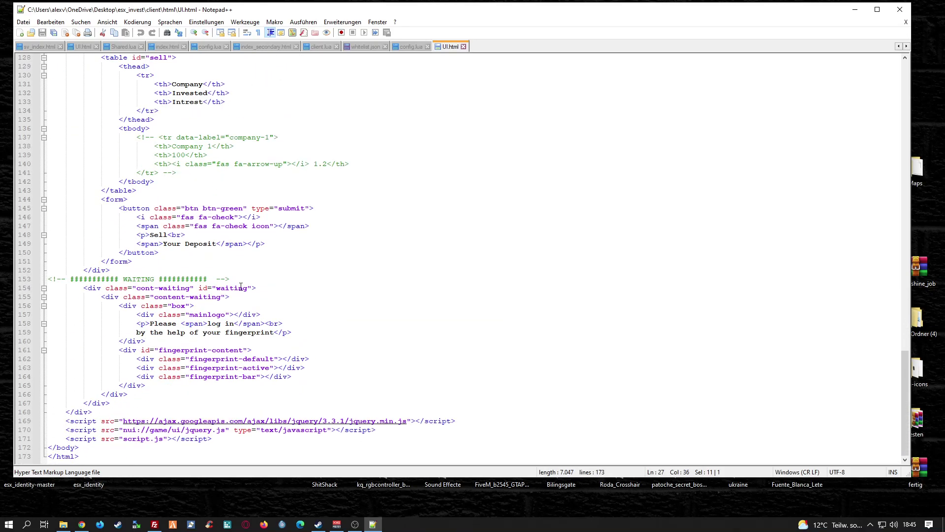
scroll(240, 286, "up", 20)
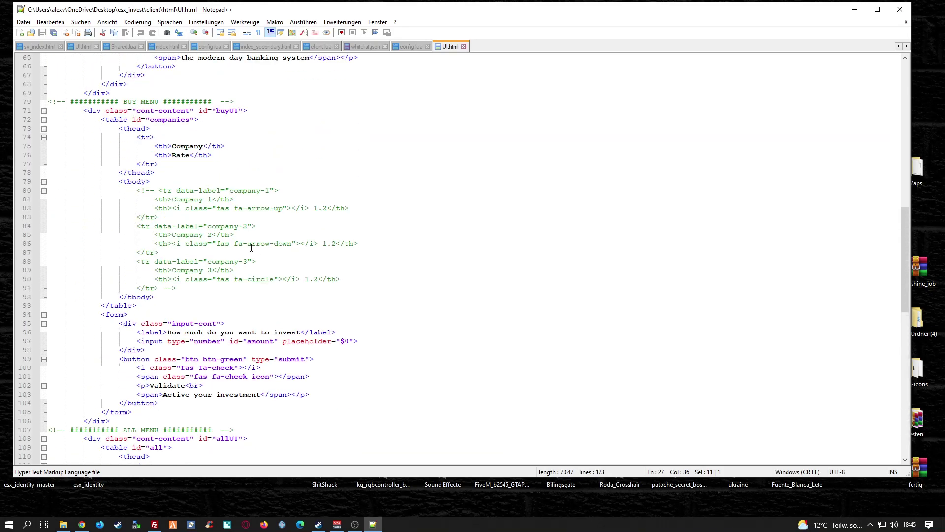
scroll(249, 249, "up", 8)
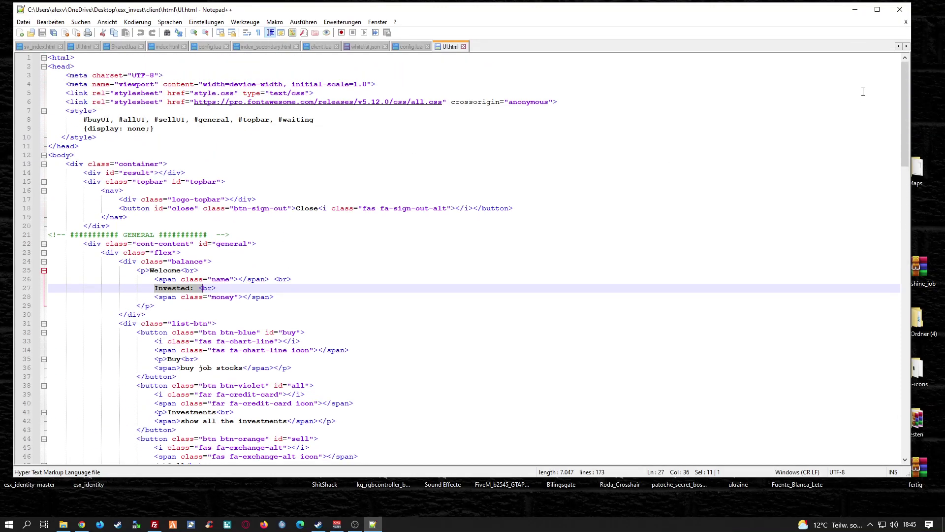
left_click(900, 10)
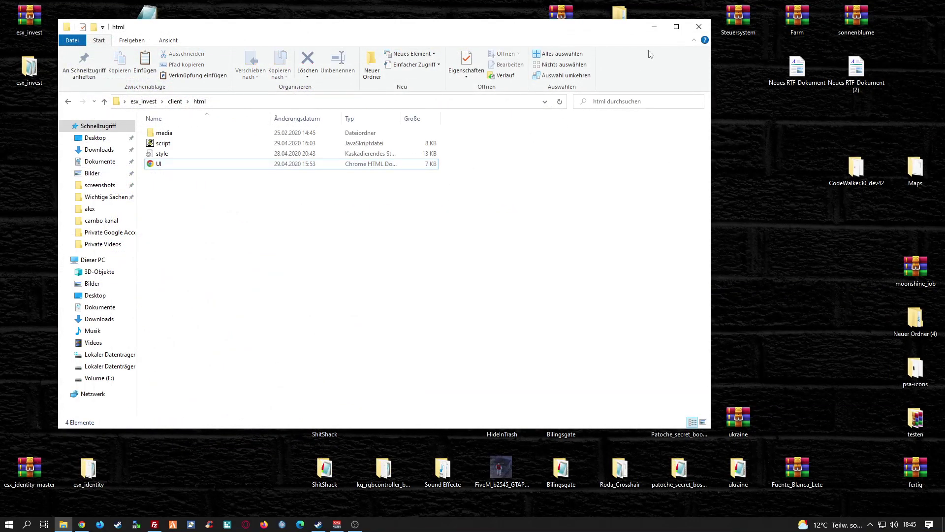
left_click(176, 134)
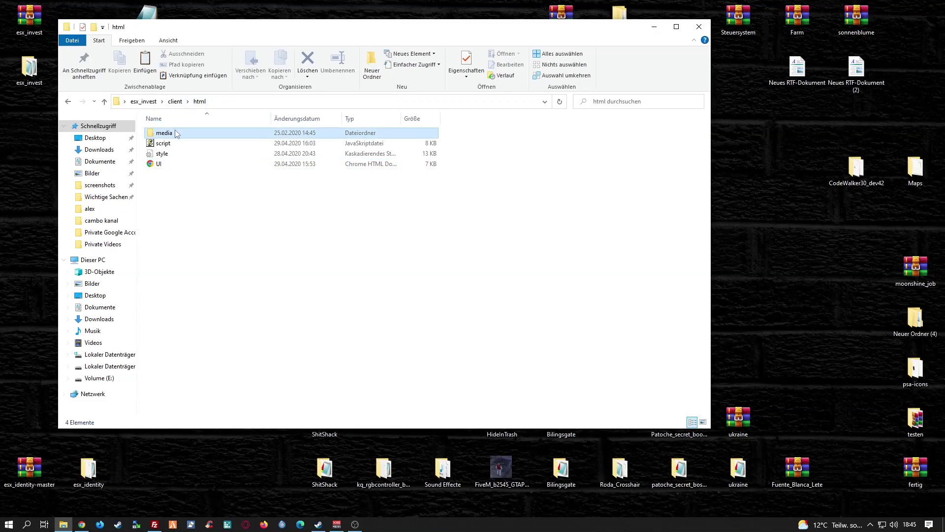
Go to the img folder inside media and examine the interface images, including circle and fingerprint with its image dimensions
double_click(177, 134)
double_click(178, 143)
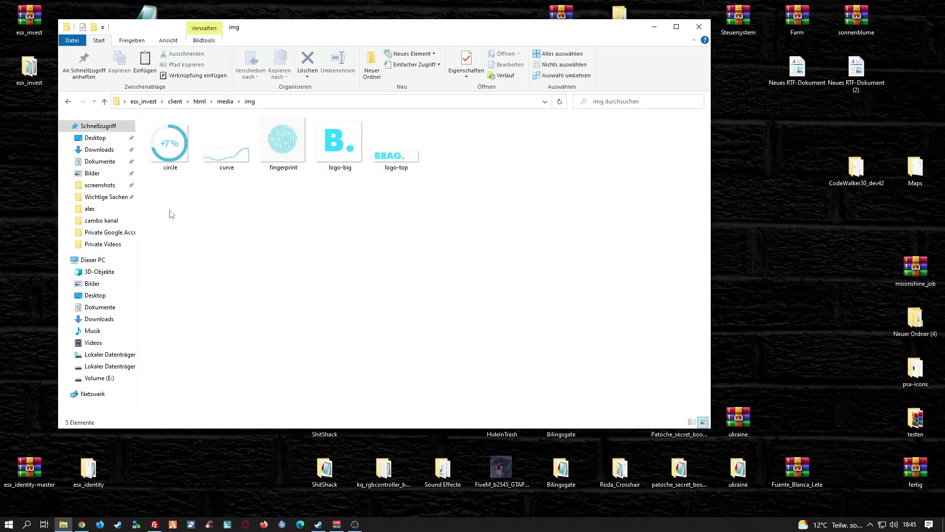
left_click(170, 160)
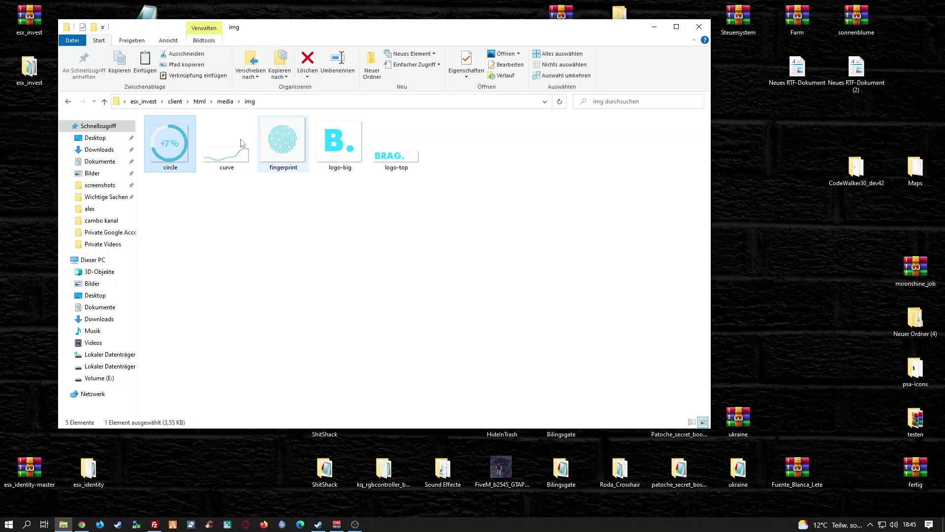
left_click(297, 150)
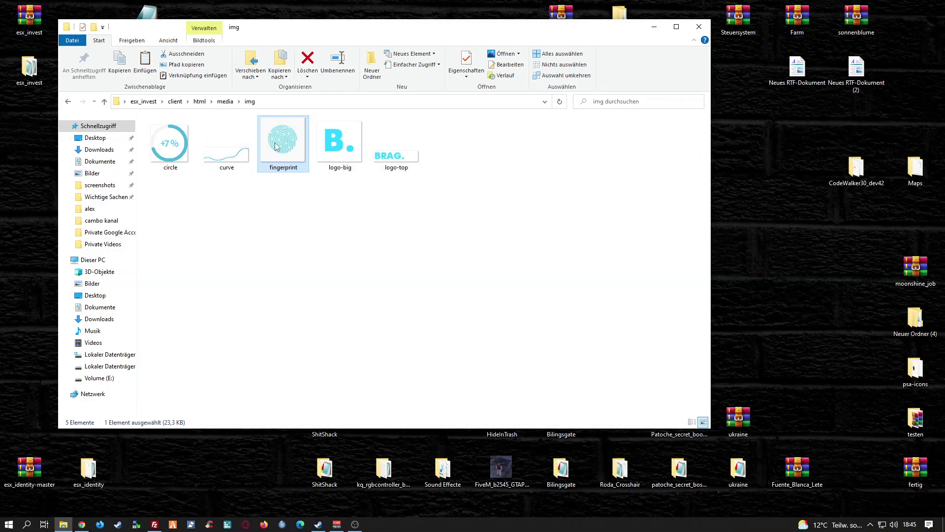
mouse_move(280, 147)
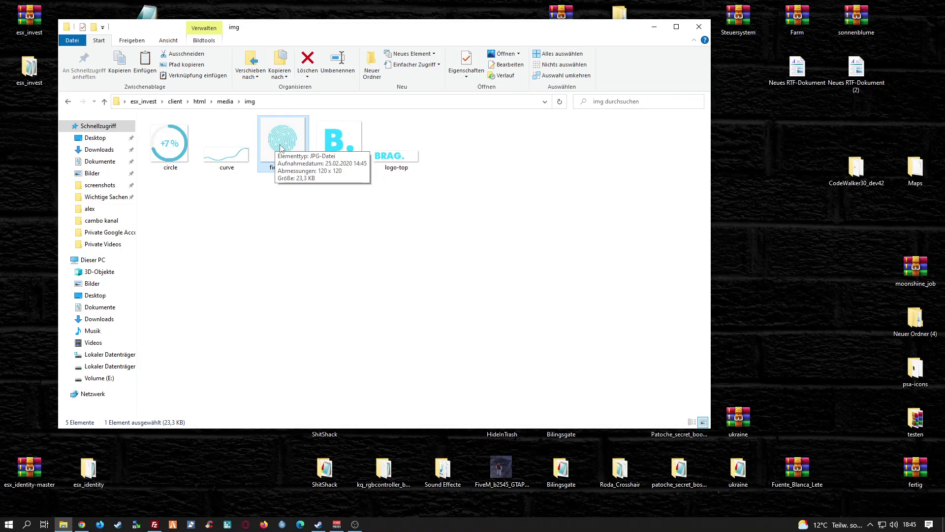
left_click(290, 264)
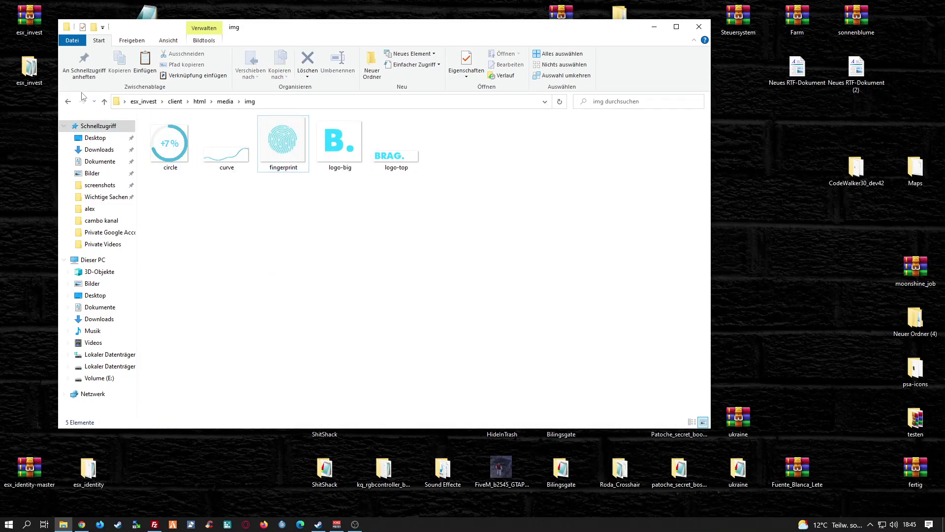
Return to the main esx_invest folder and close the file window
left_click(68, 101)
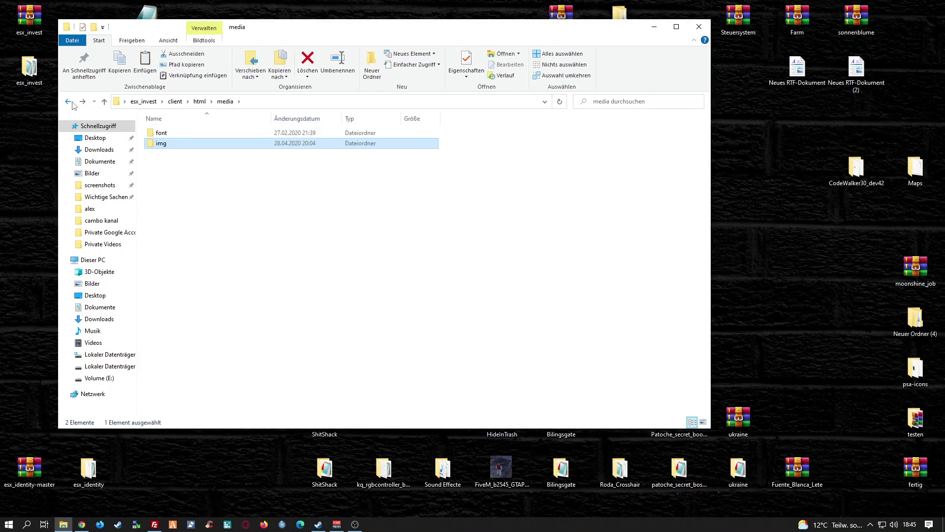
left_click(72, 103)
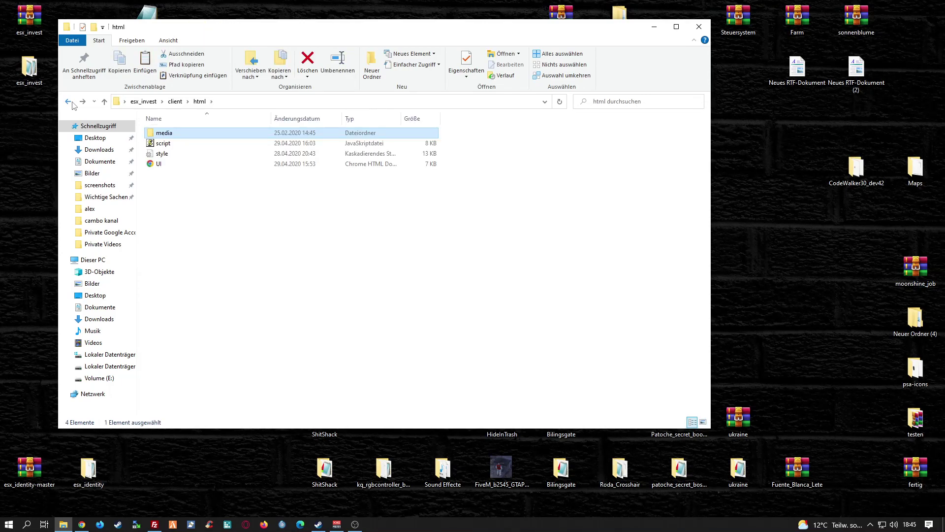
left_click(69, 101)
left_click(69, 102)
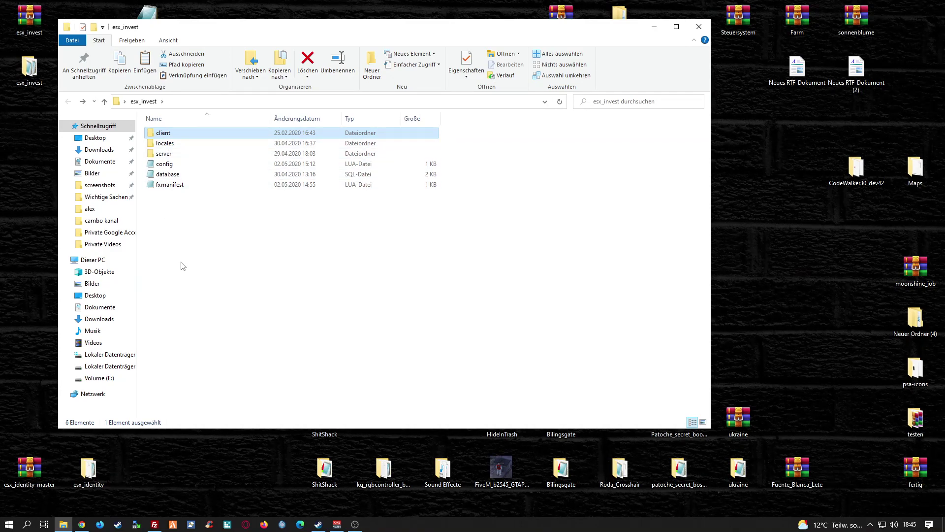
left_click(189, 249)
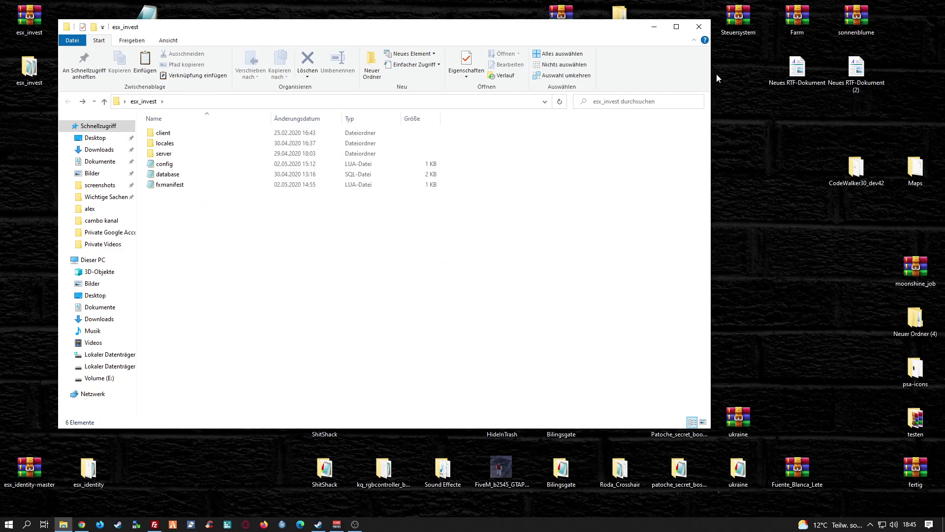
left_click(706, 30)
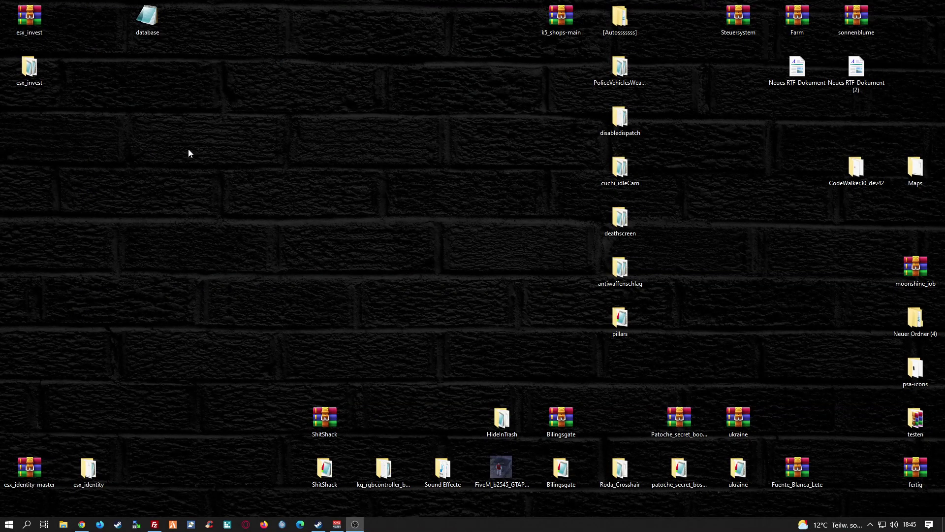